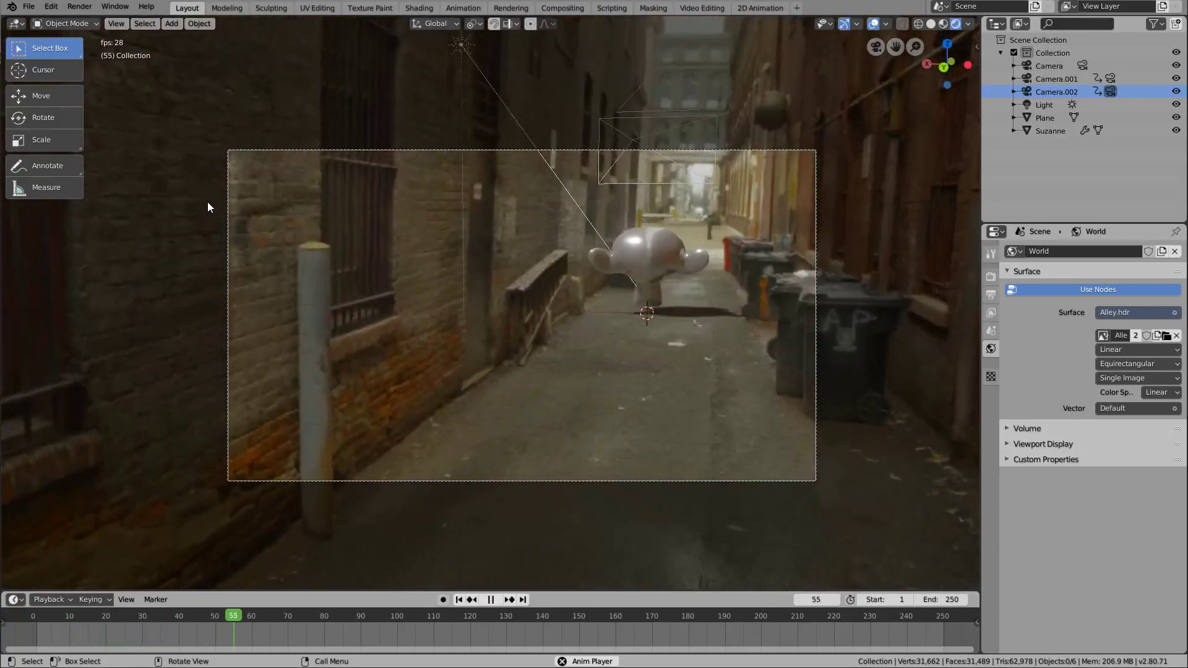
Start a new General file from the File menu, leaving only a Camera and a Light
click(28, 8)
mouse_move(62, 23)
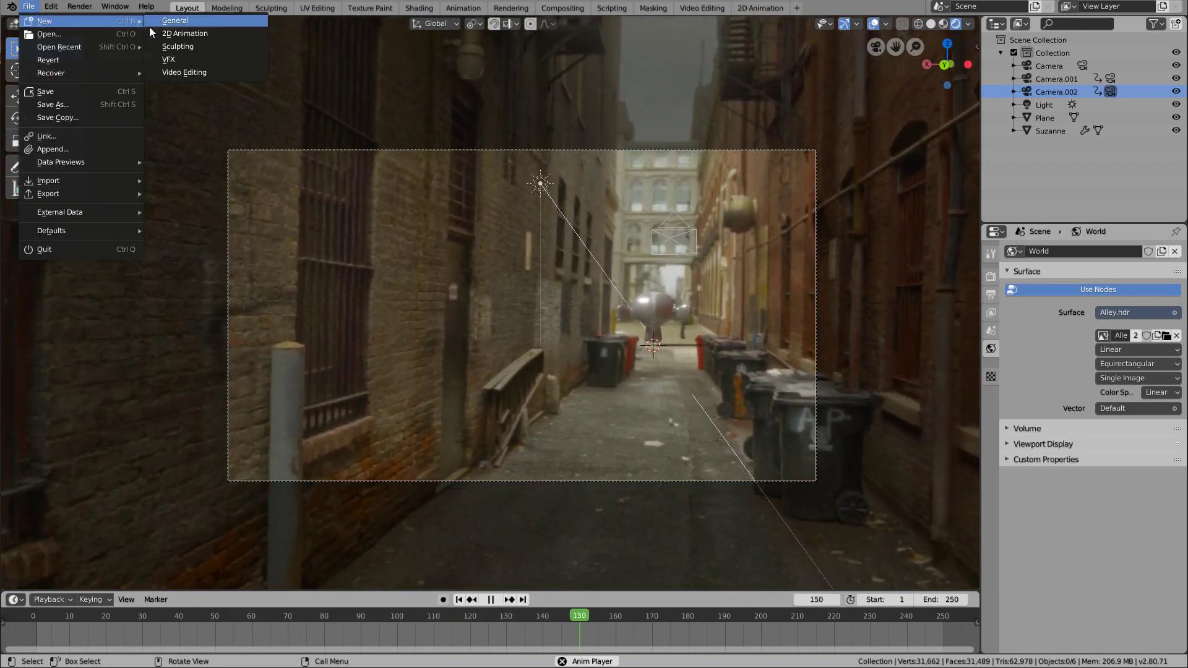
click(176, 21)
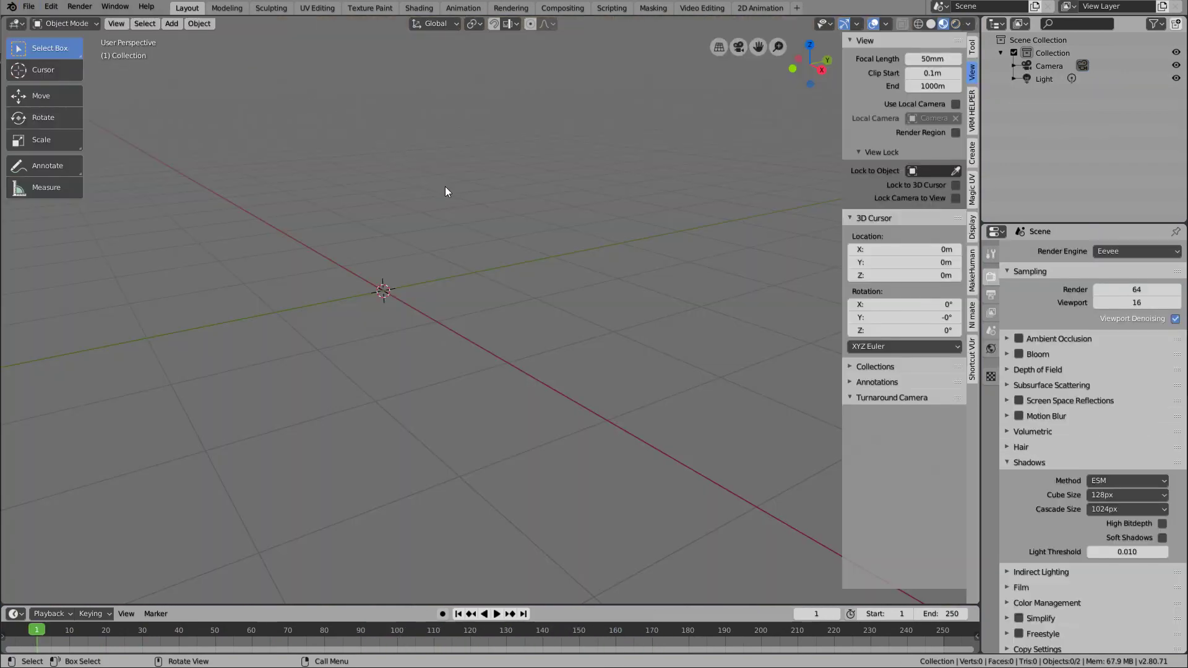
Turn on the on-screen display of pressed keys and hide the viewport sidebar
click(970, 365)
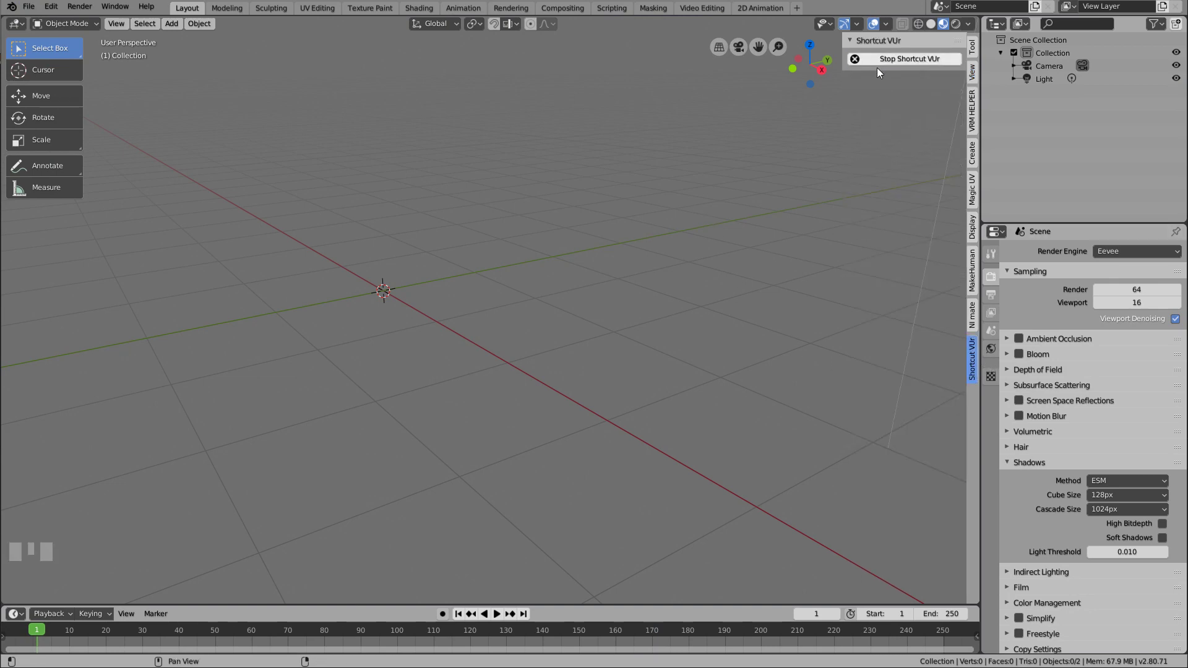
click(876, 61)
key(n)
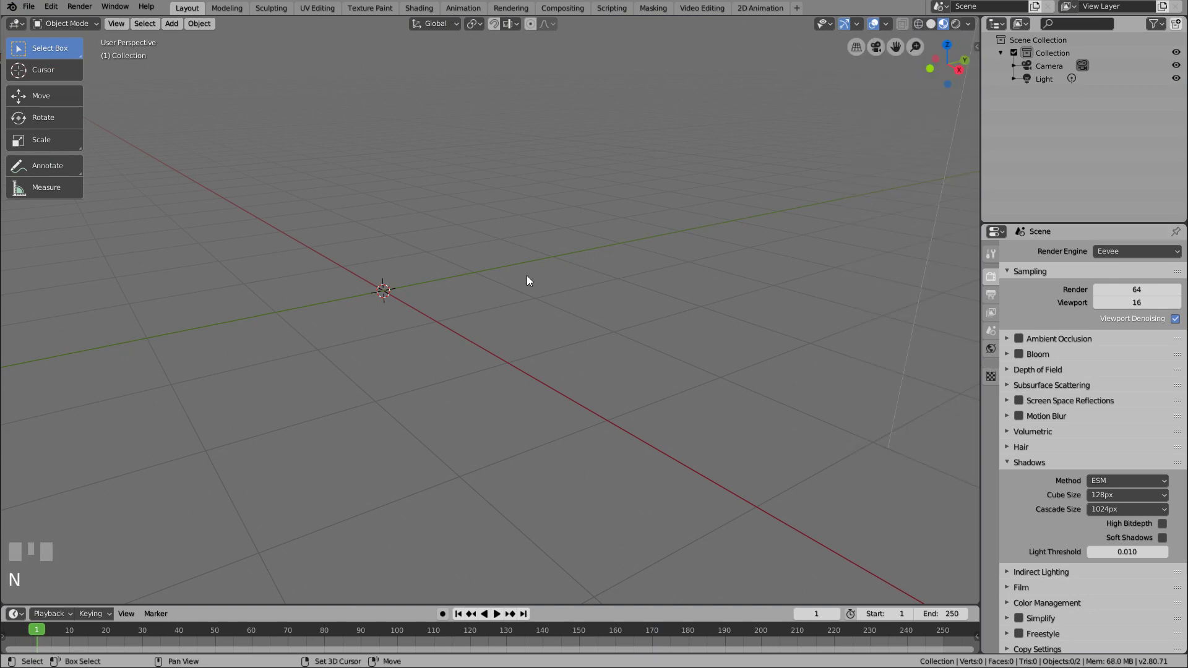
Add a Suzanne monkey head and move it straight up along Z above the grid
key(shift+a)
mouse_move(522, 277)
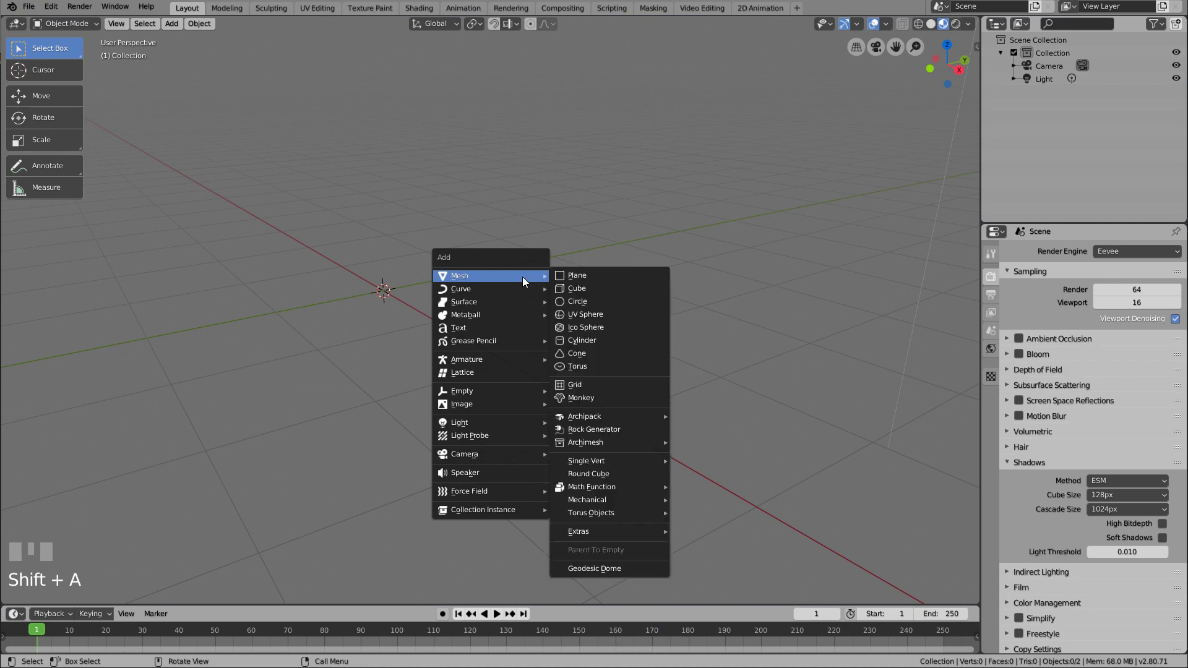
click(585, 397)
key(g)
key(z)
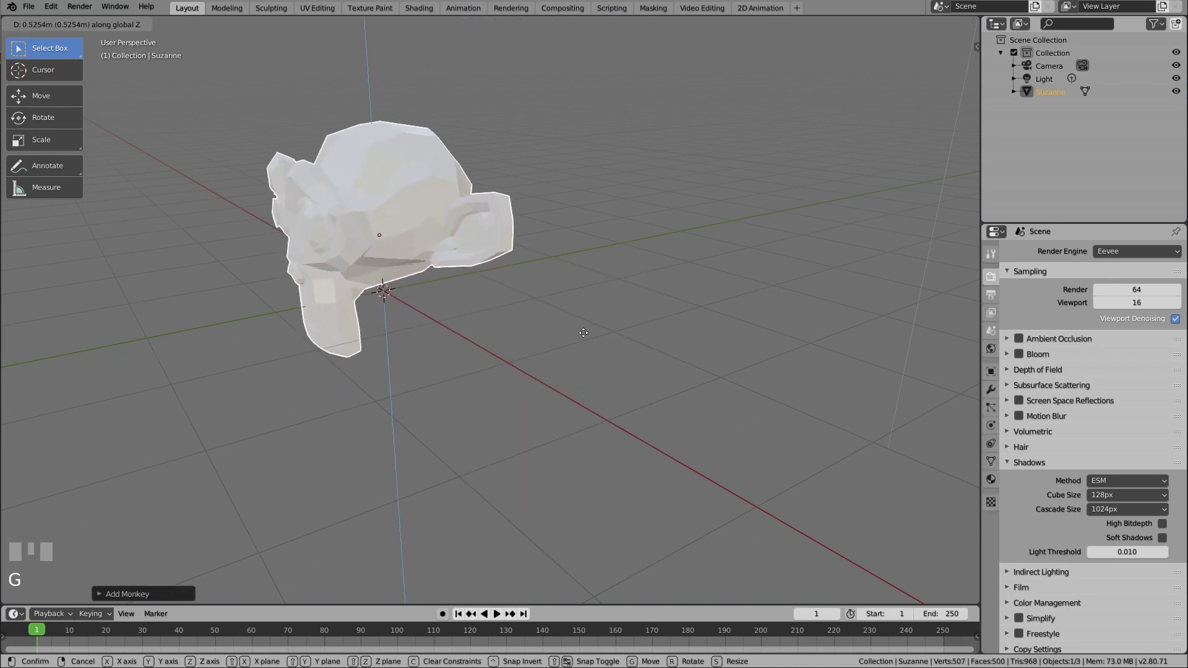
click(589, 290)
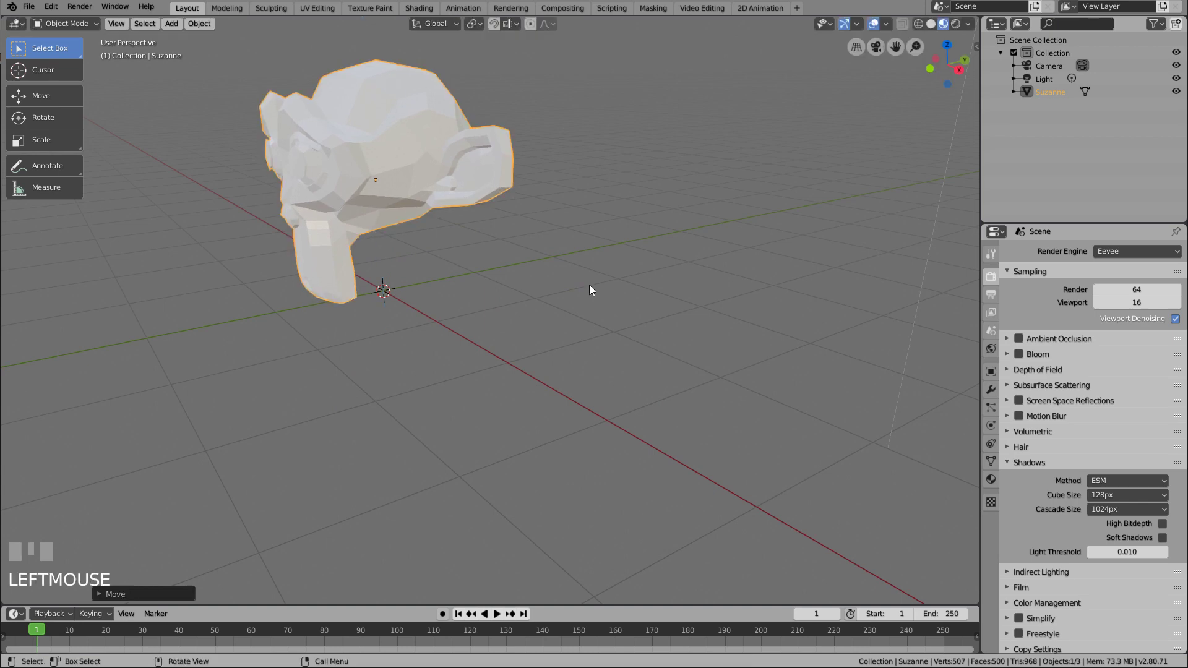
click(991, 388)
Give Suzanne a Subdivision Surface modifier at viewport level 3 and shade her smooth
click(1028, 252)
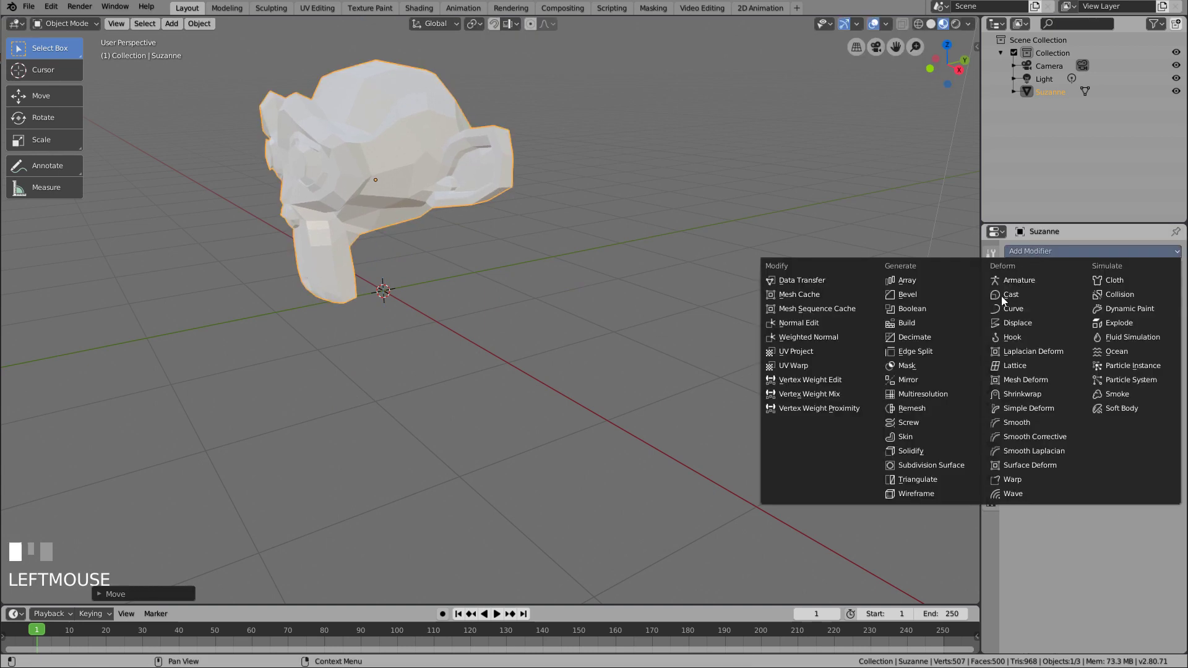
click(907, 465)
drag(1064, 352, 1091, 352)
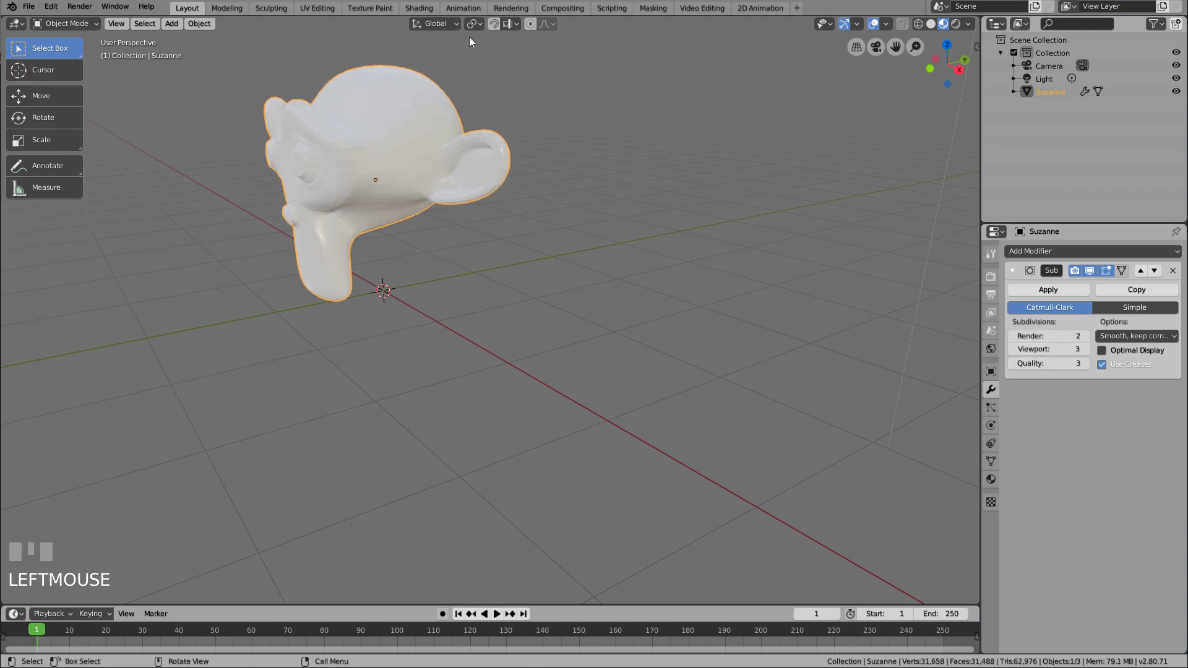
click(213, 25)
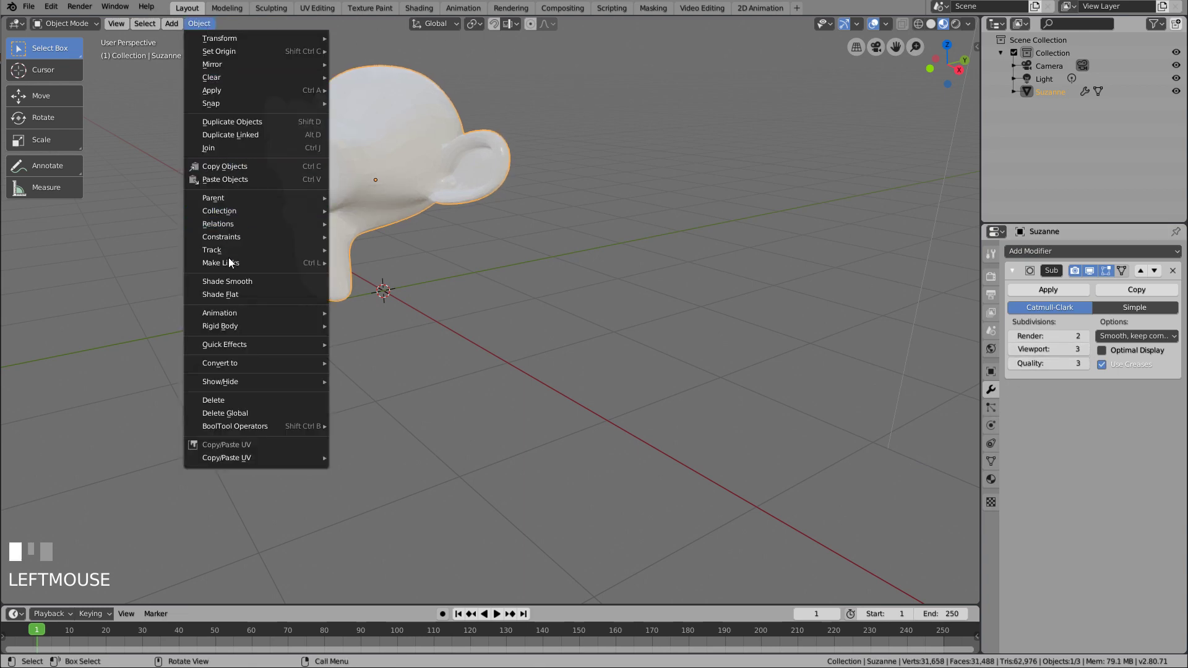
click(233, 280)
middle_drag(357, 371, 483, 387)
scroll(597, 406, down, 3)
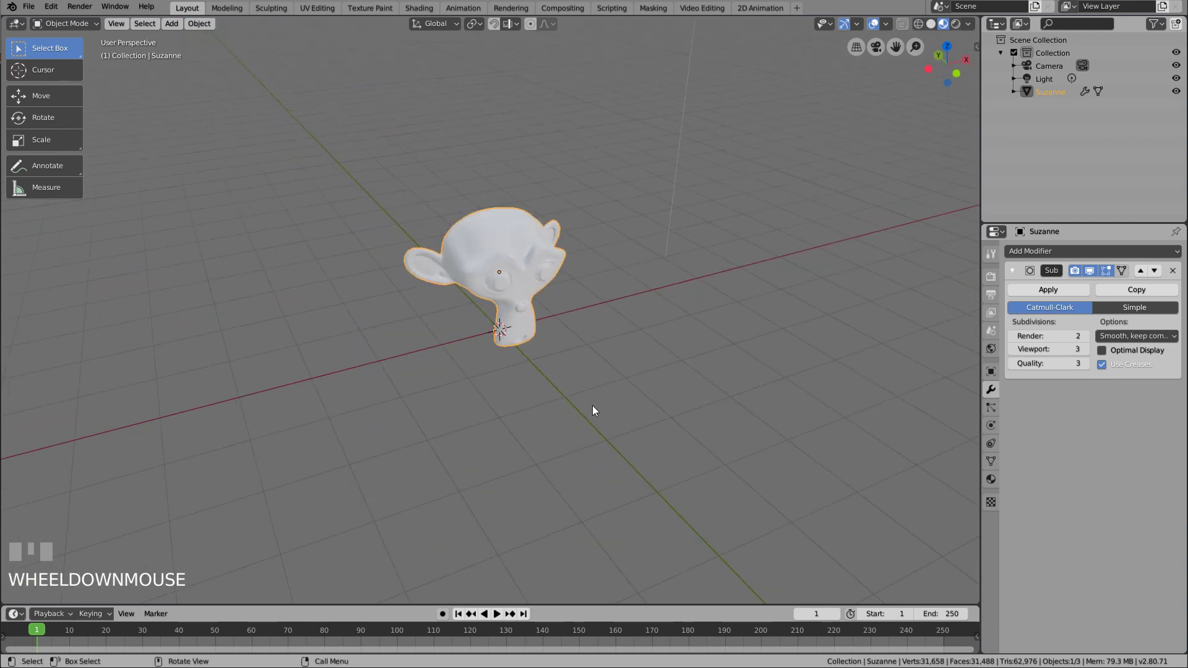
In the World node tree, link Alley.hdr to the Background color and preview it rendered
click(419, 8)
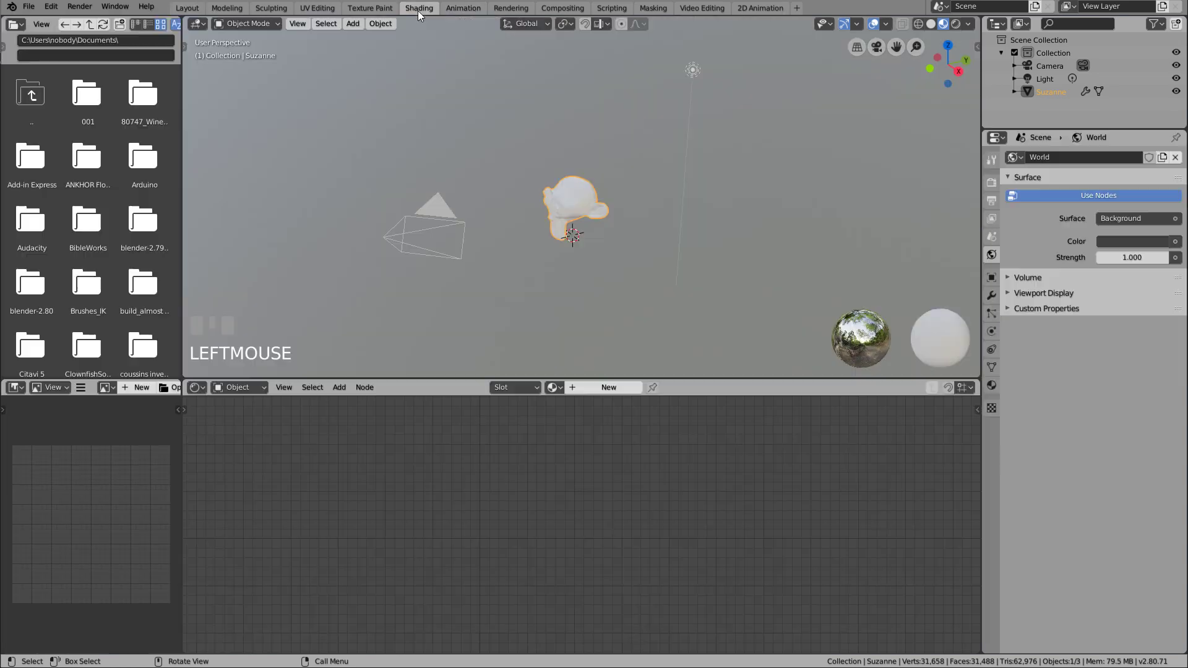
click(234, 386)
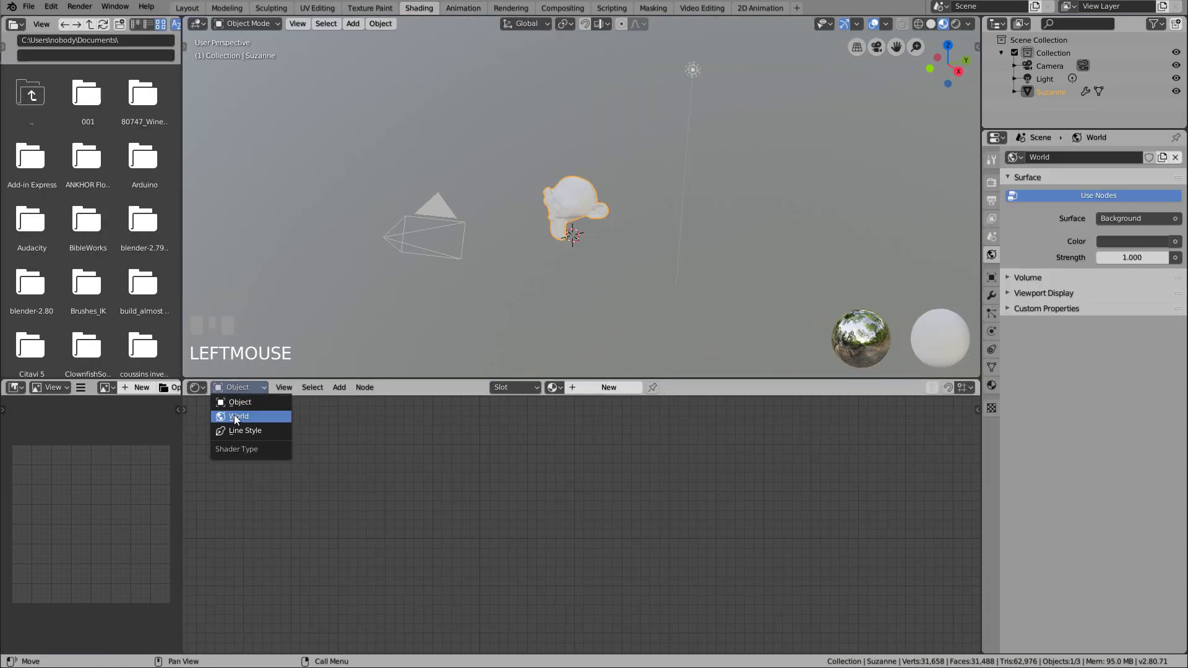
click(231, 416)
drag(384, 424, 485, 426)
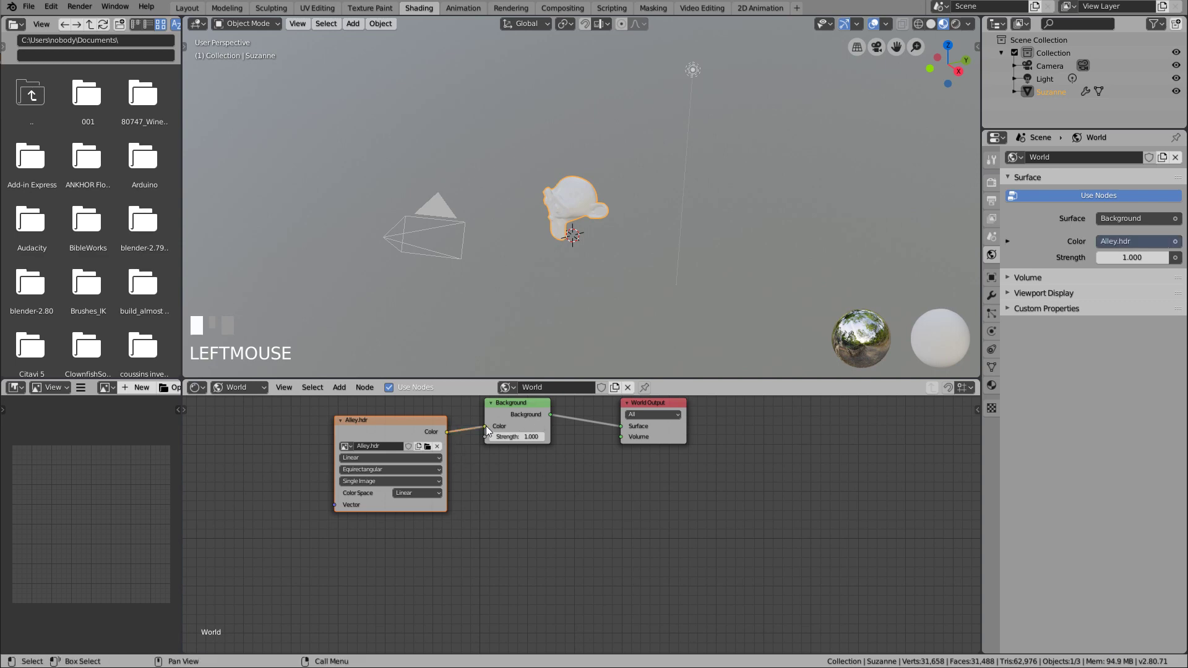
click(955, 24)
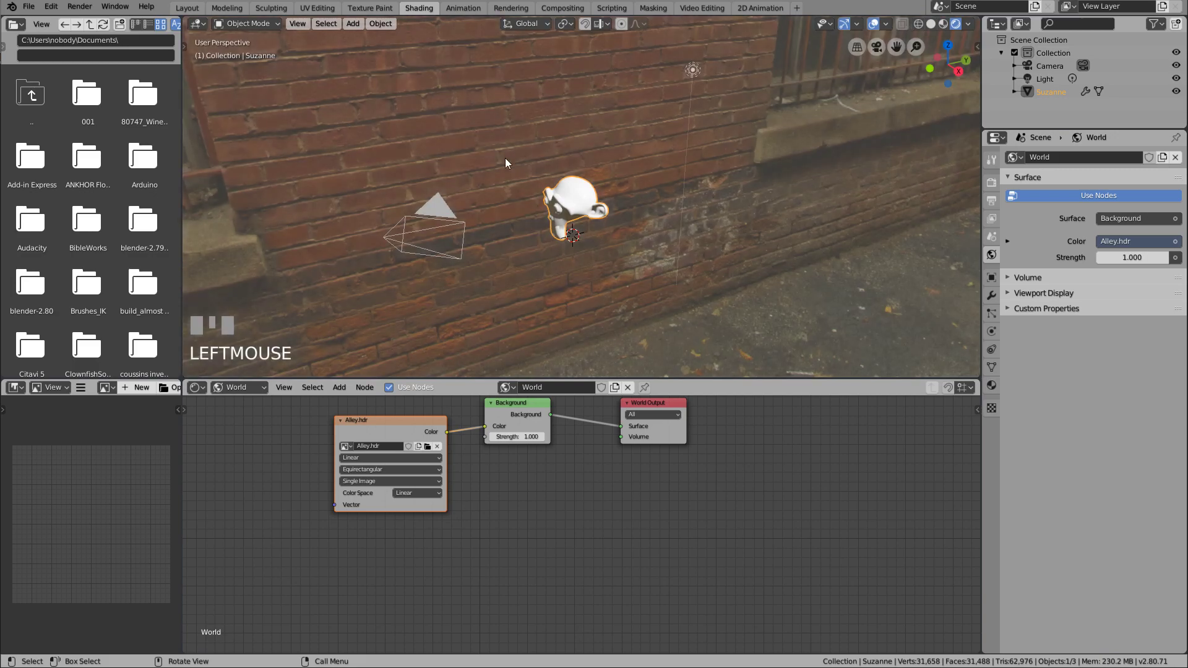
mouse_move(505, 158)
middle_down()
mouse_move(587, 146)
mouse_move(615, 124)
middle_up()
Back in Layout, switch the viewport to Rendered shading to see the alley backdrop
click(187, 8)
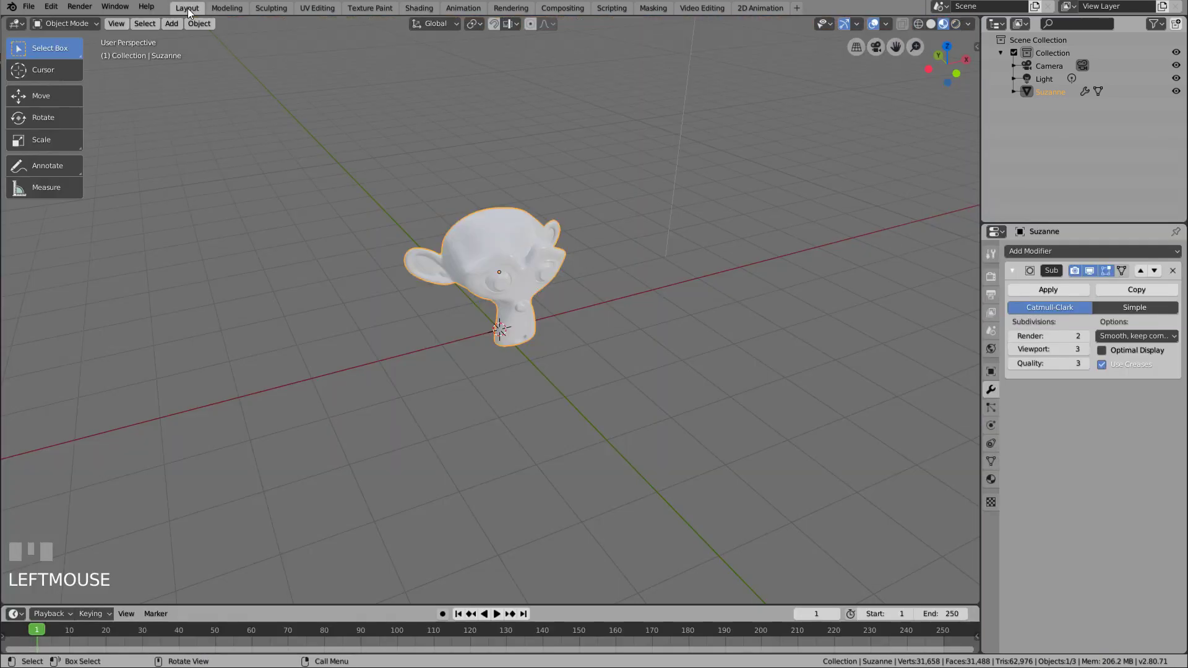
click(955, 24)
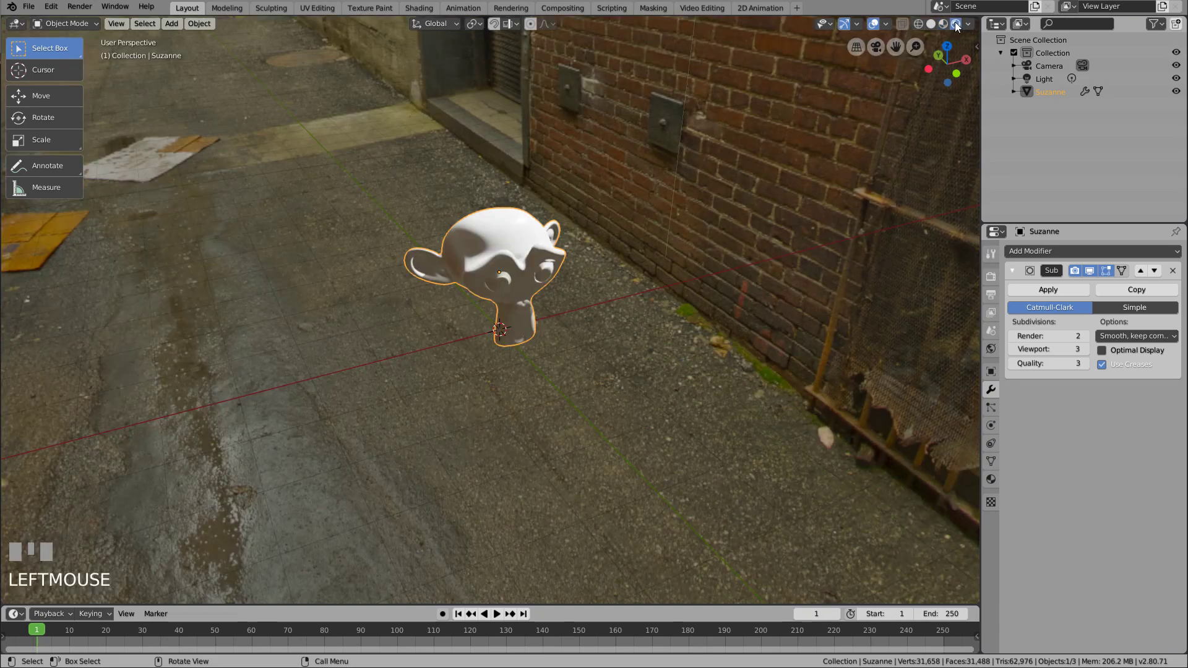
middle_drag(642, 339, 659, 304)
scroll(599, 299, down, 3)
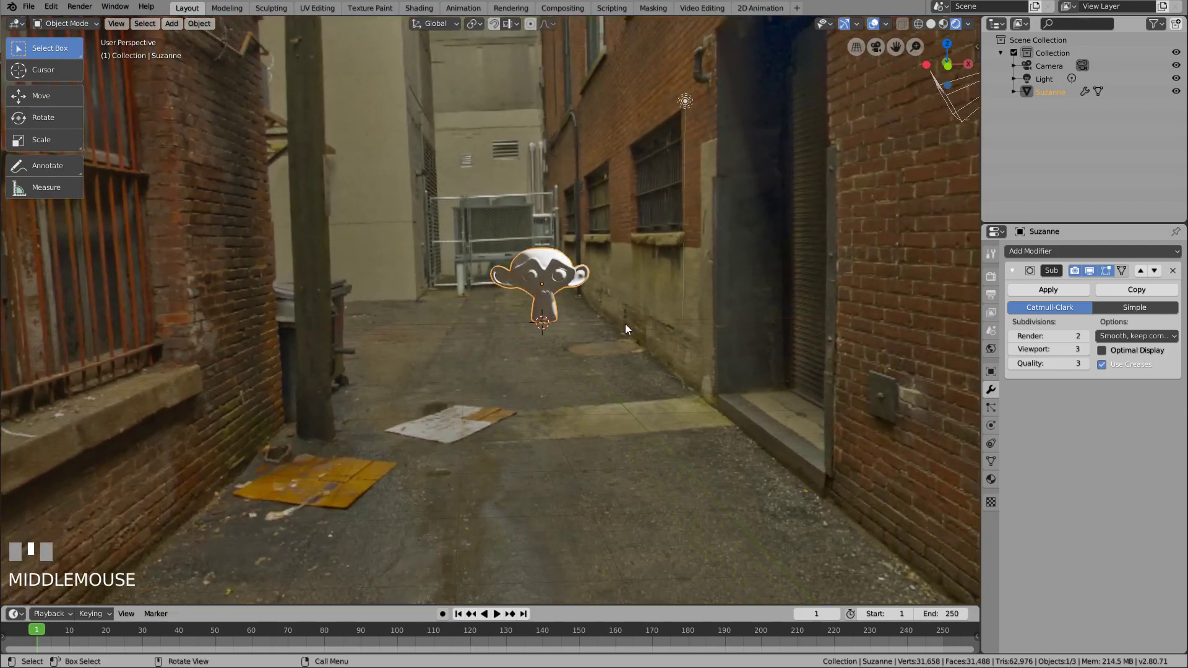
Add a plane under Suzanne and scale it up about three times as a floor
key(alt+a)
key(shift+a)
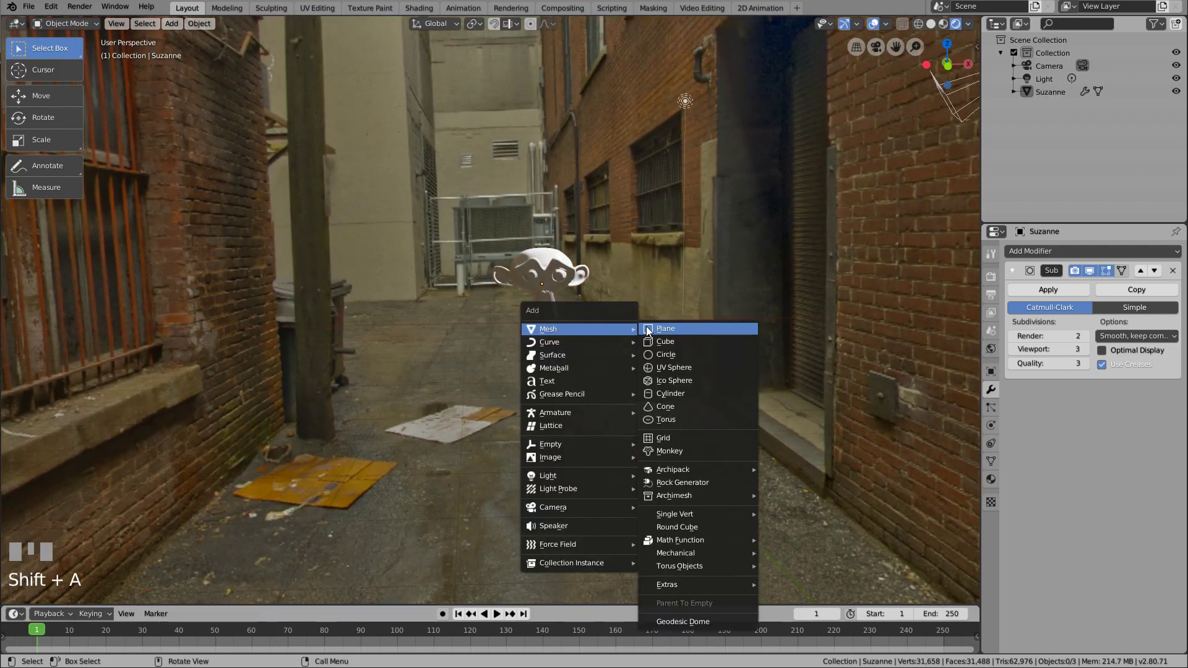
click(646, 330)
key(s)
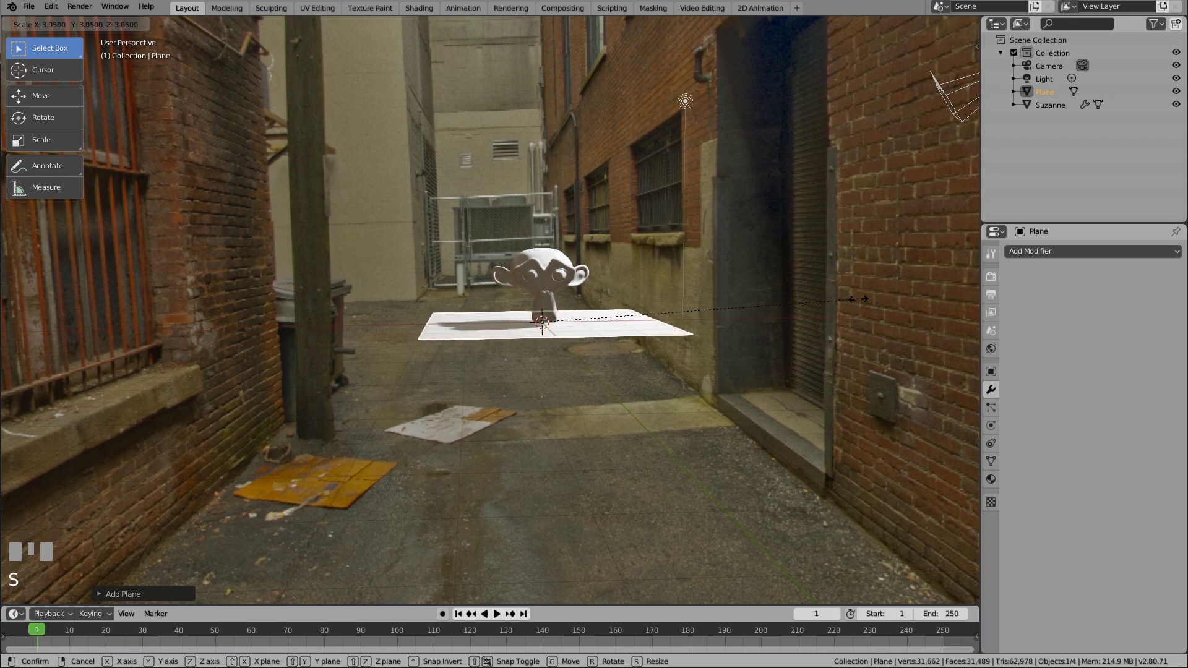
click(886, 292)
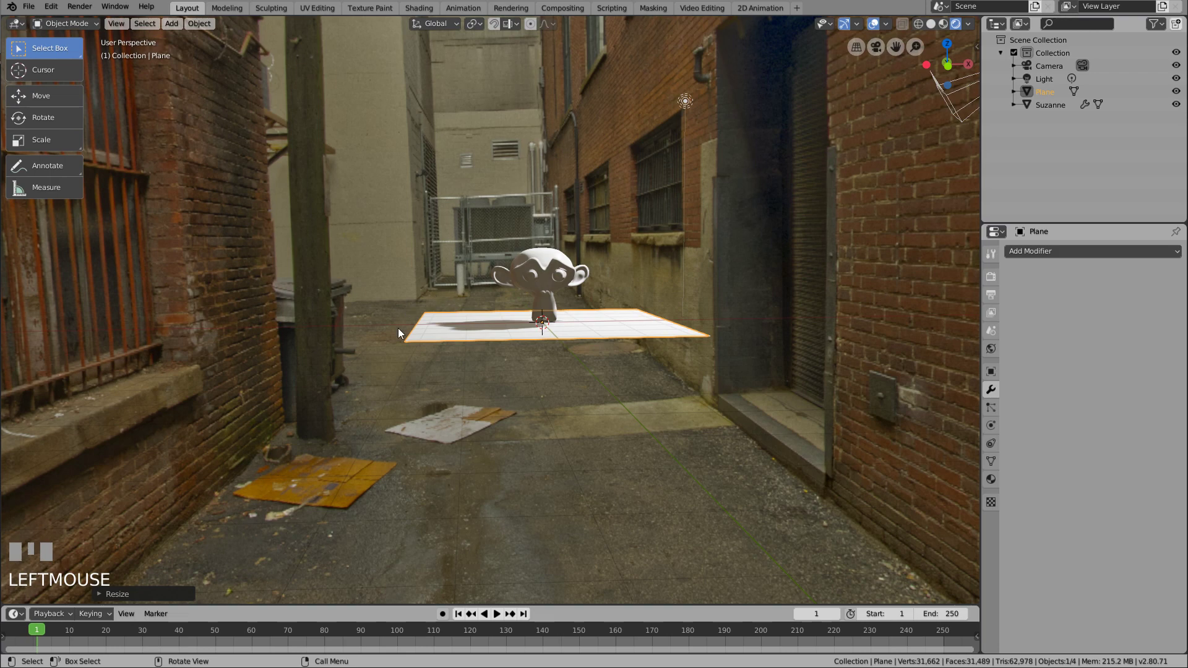
middle_drag(538, 402, 543, 406)
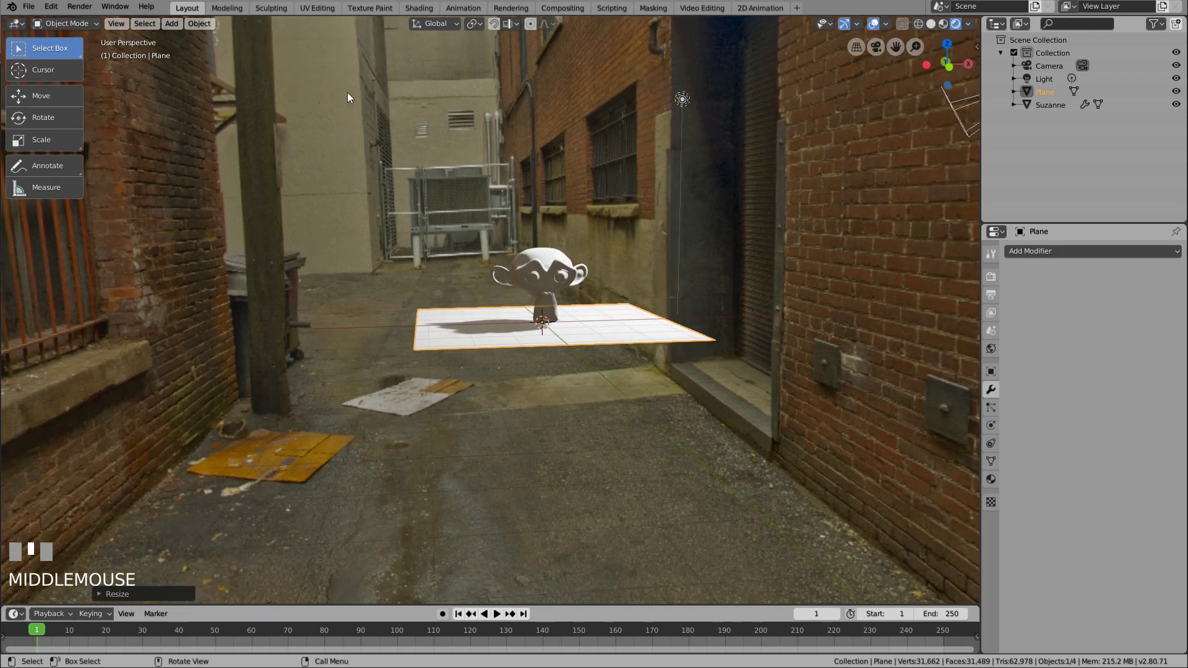
Create a new material for the plane and name it 'enviro'
click(428, 10)
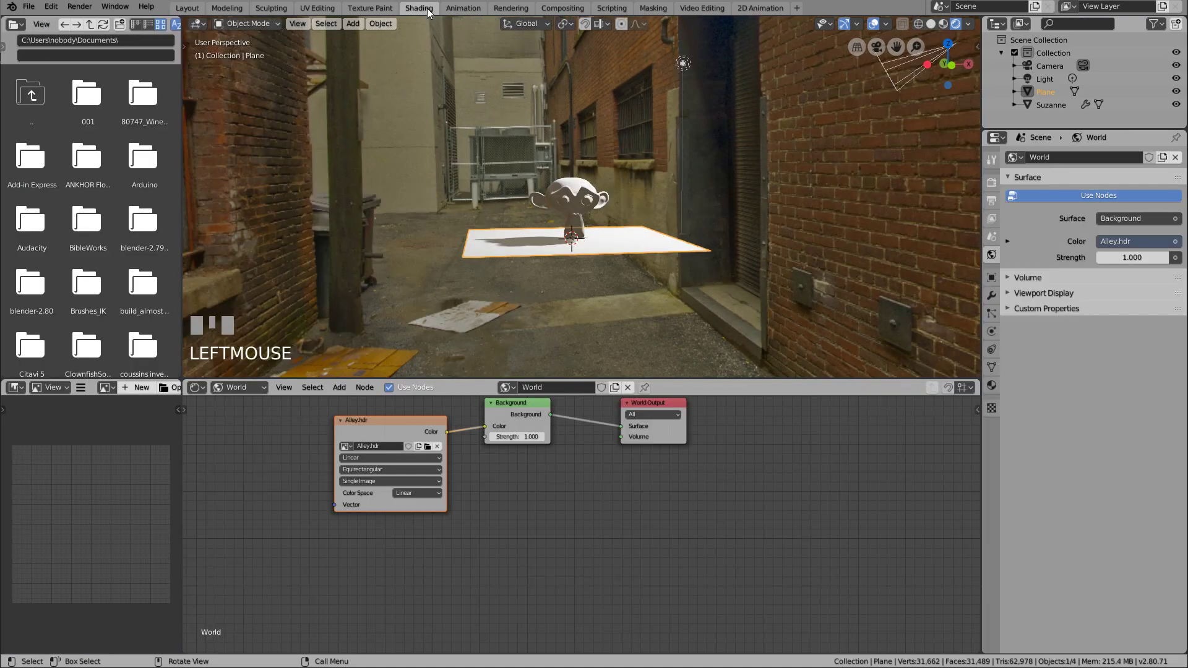
click(246, 387)
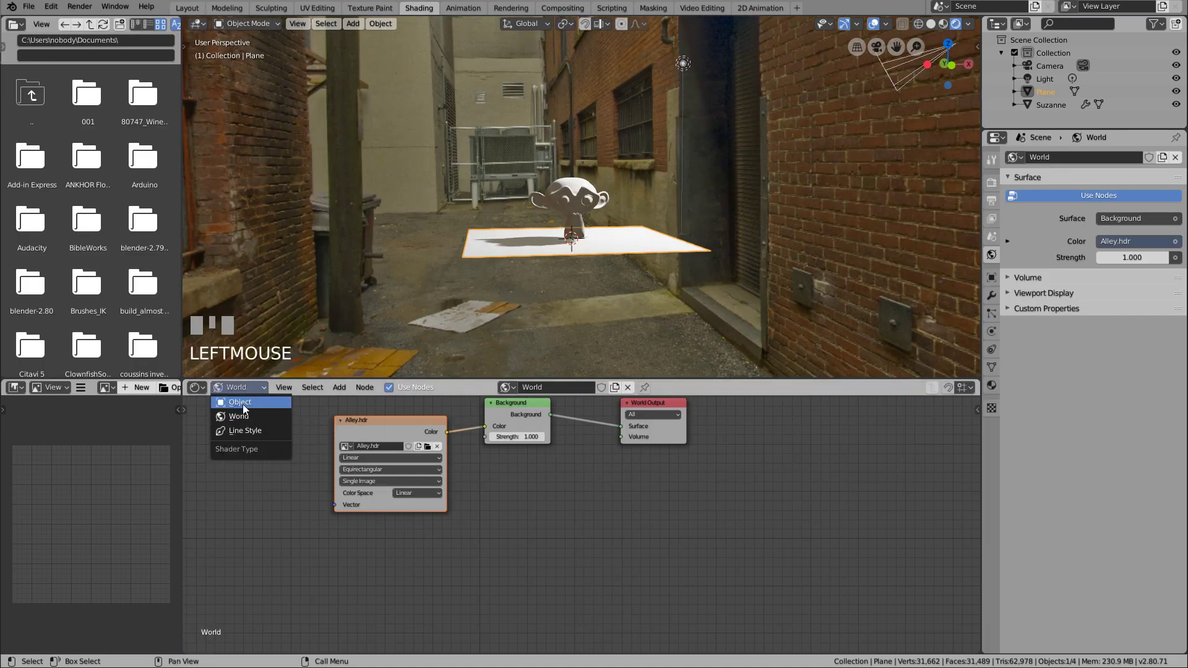
click(243, 403)
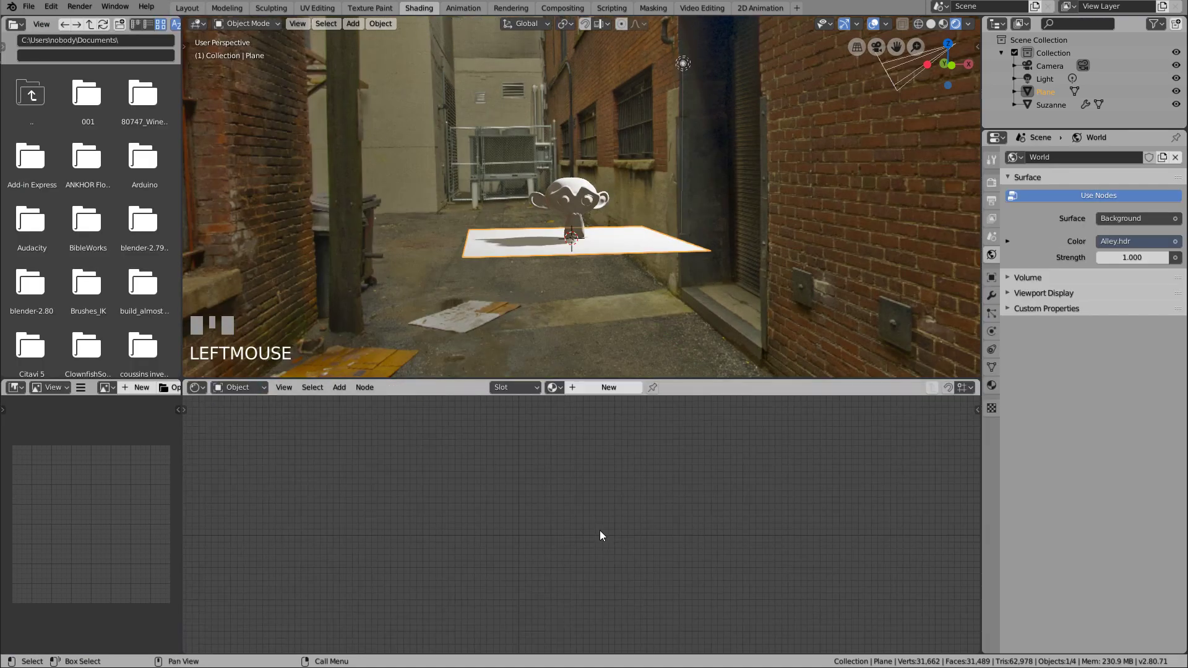
click(991, 385)
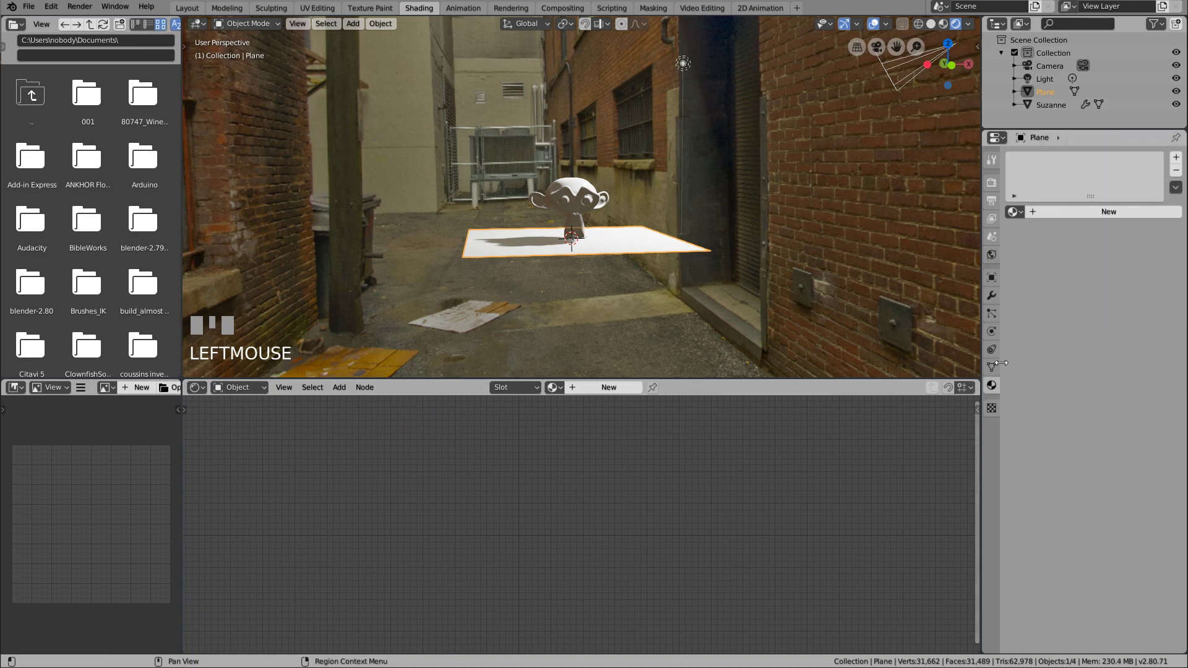
click(1046, 213)
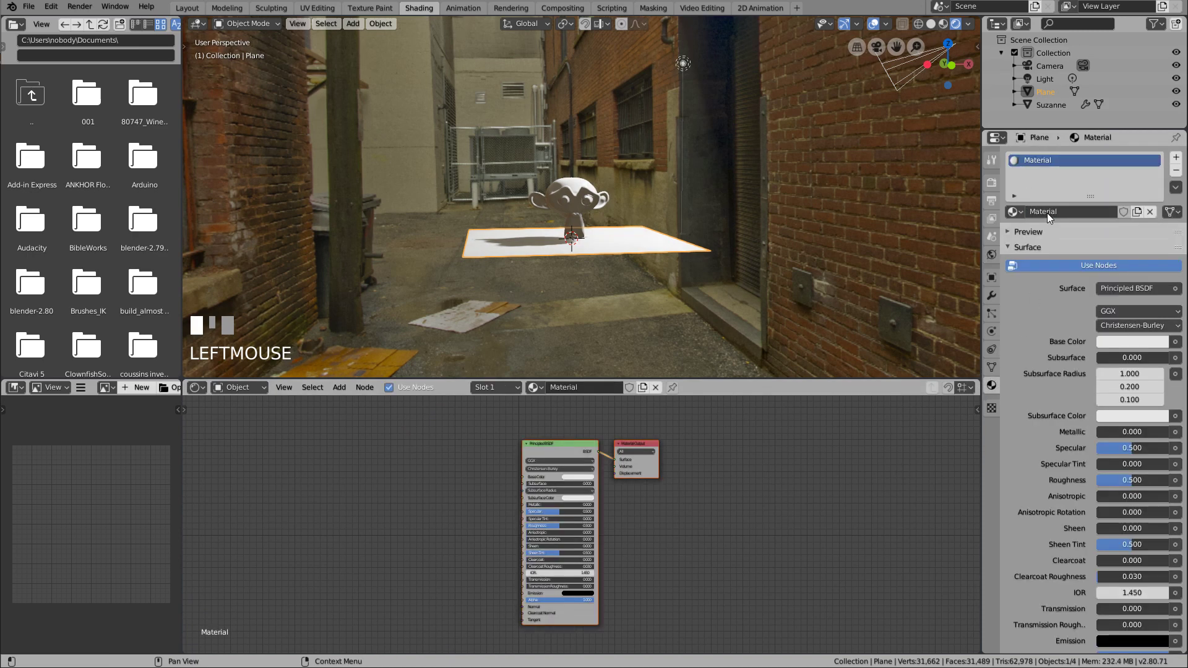
double_click(1047, 212)
text(enviro)
key(Return)
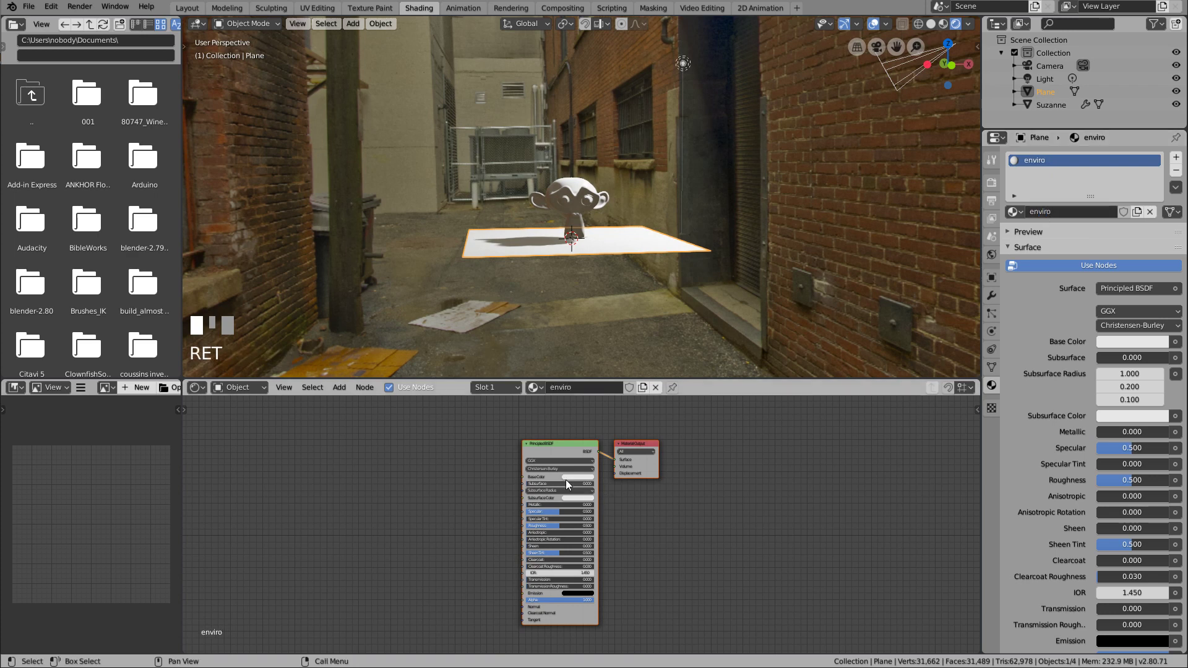
Switch the enviro surface shader from Principled BSDF to Diffuse BSDF
click(1139, 286)
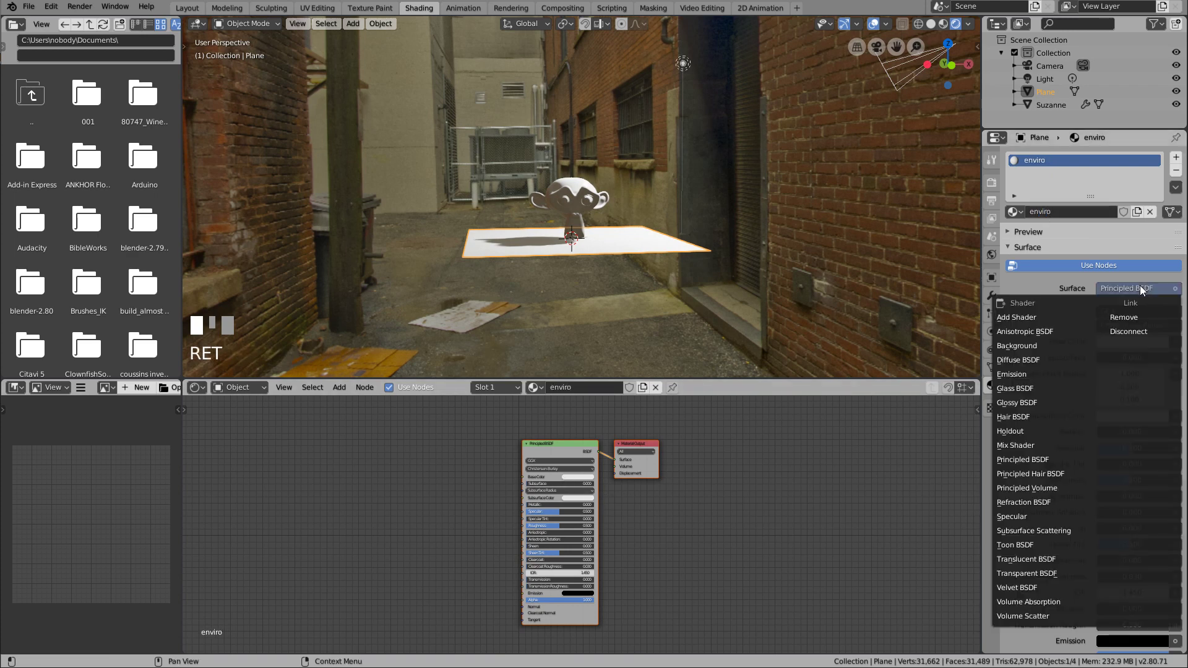
click(1026, 361)
scroll(533, 434, up, 3)
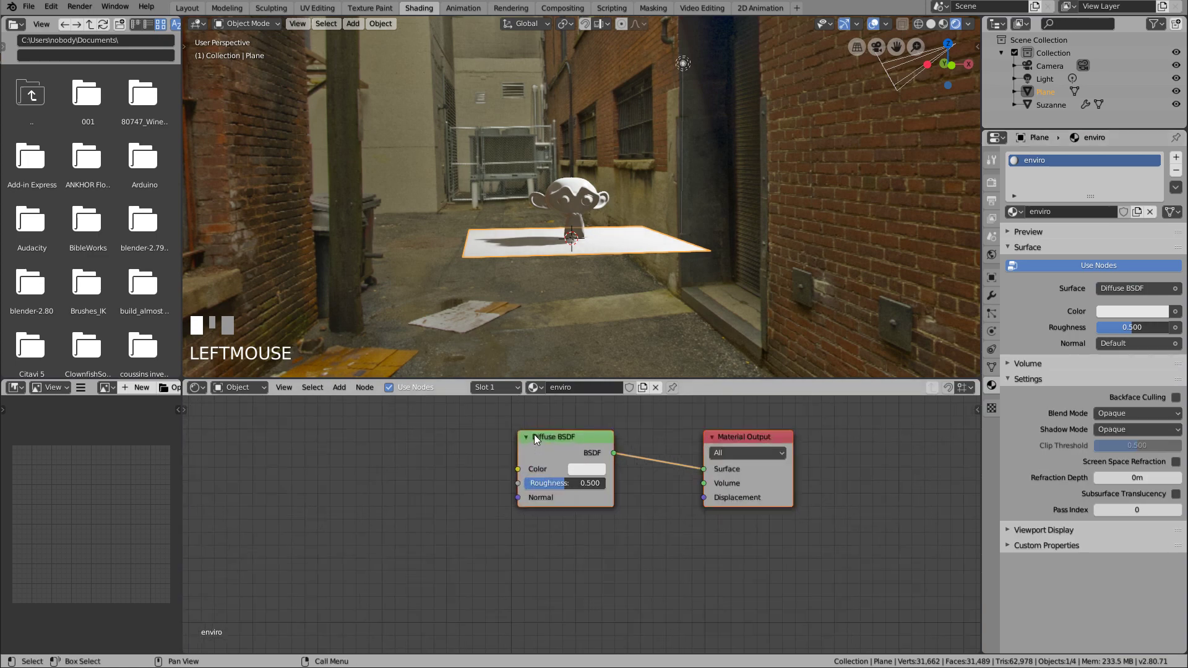
scroll(533, 434, up, 2)
Add an Environment Texture node loaded with Alley.hdr, its Color linked to the Diffuse Color
key(shift+a)
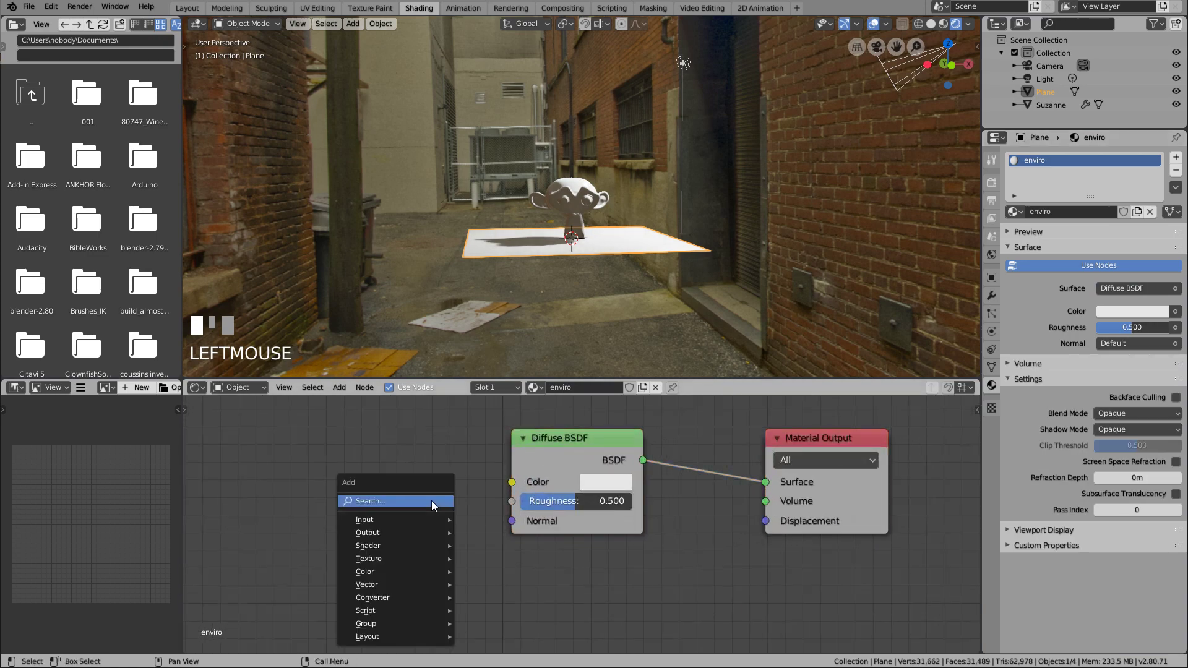
key(i)
text(env)
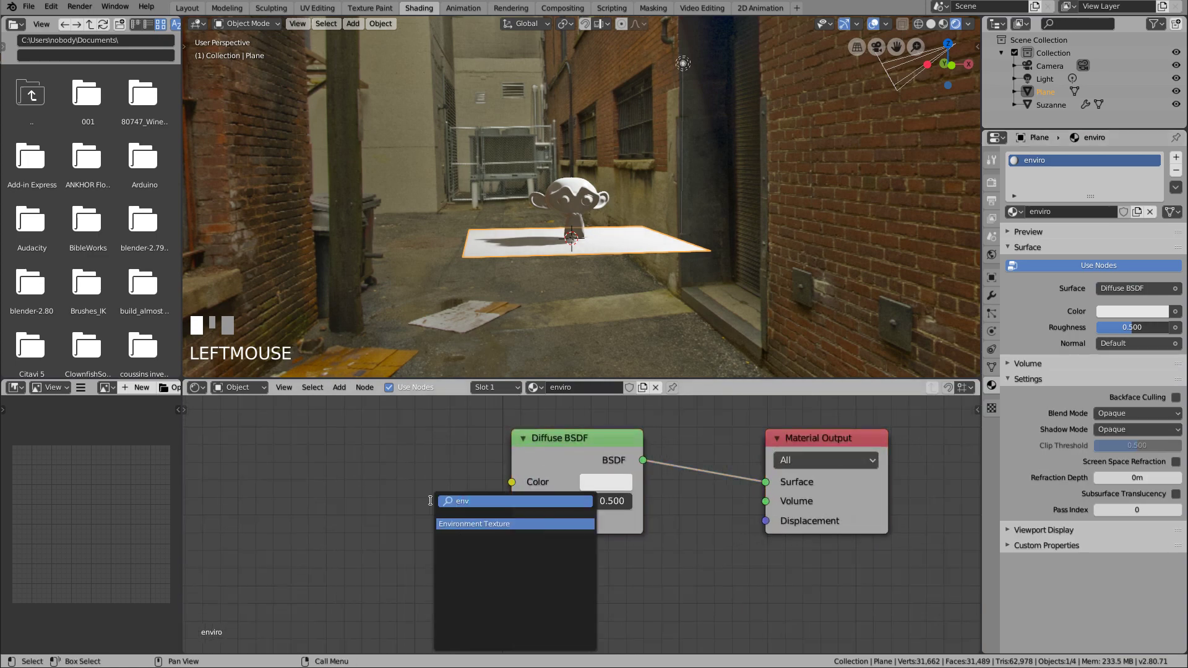
key(Return)
click(239, 431)
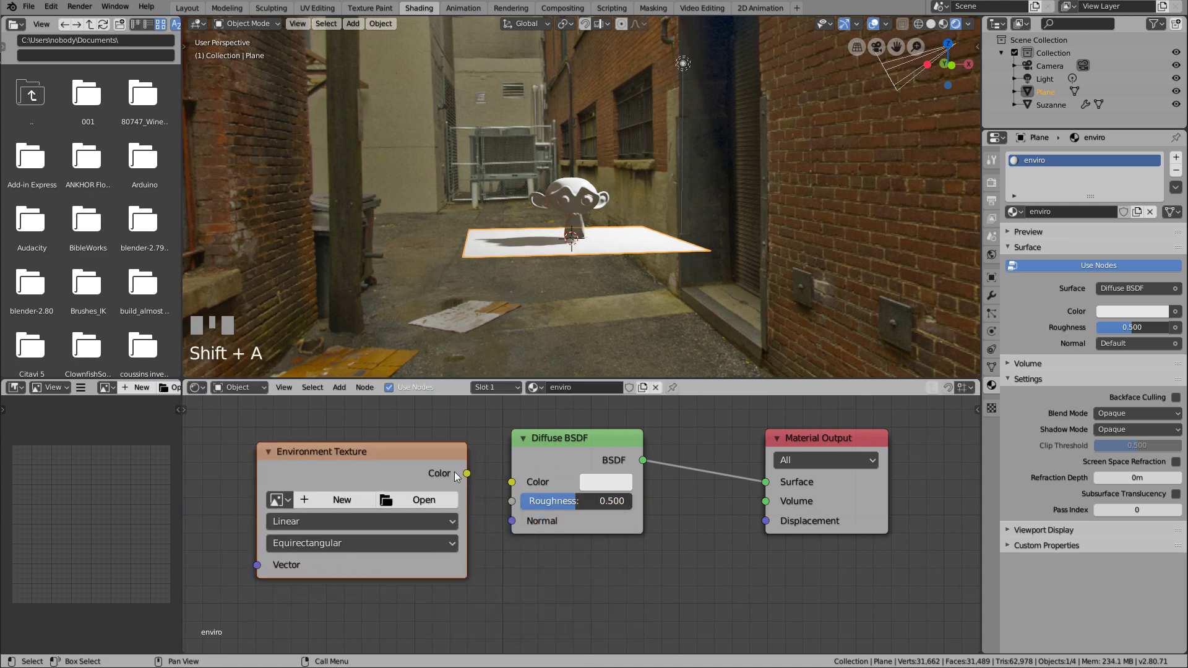
drag(467, 474, 511, 482)
click(278, 500)
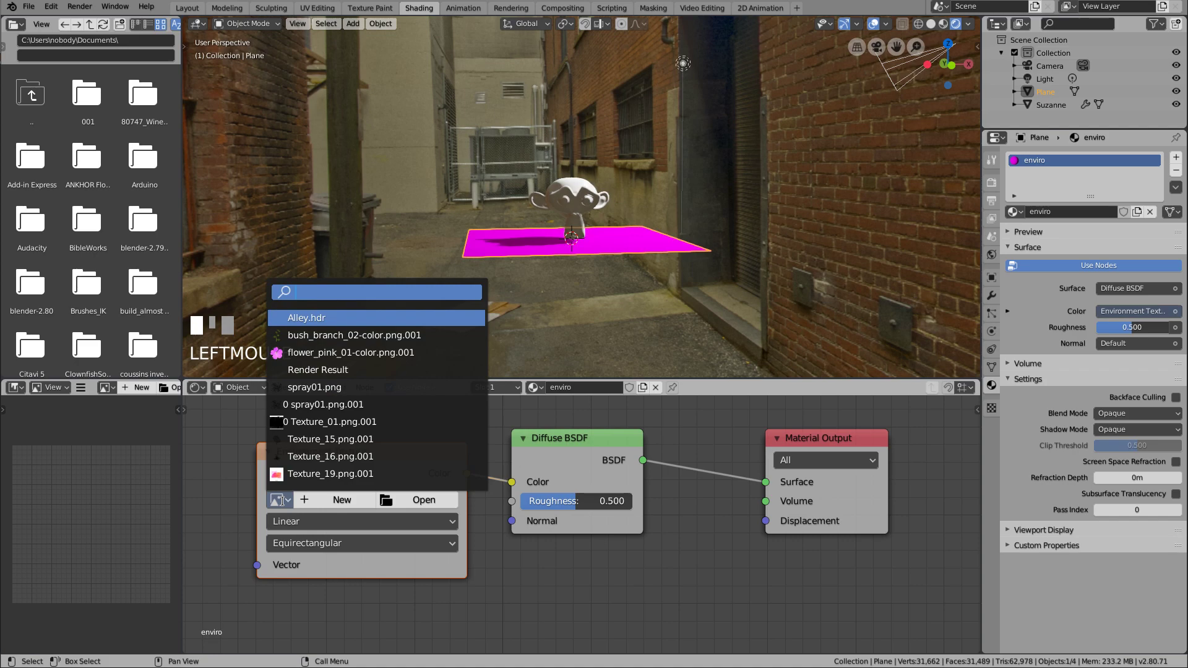
click(309, 317)
scroll(818, 524, down, 4)
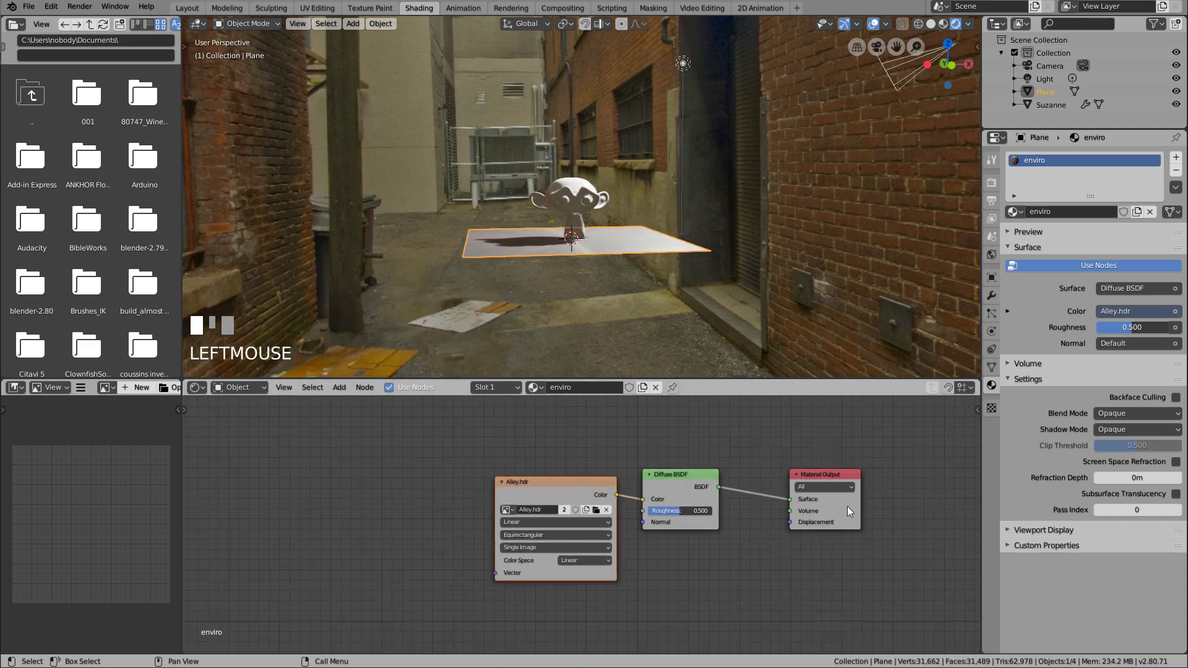
scroll(431, 549, up, 2)
Add a UV Map node left of Alley.hdr, then delete it as unwanted
key(shift+a)
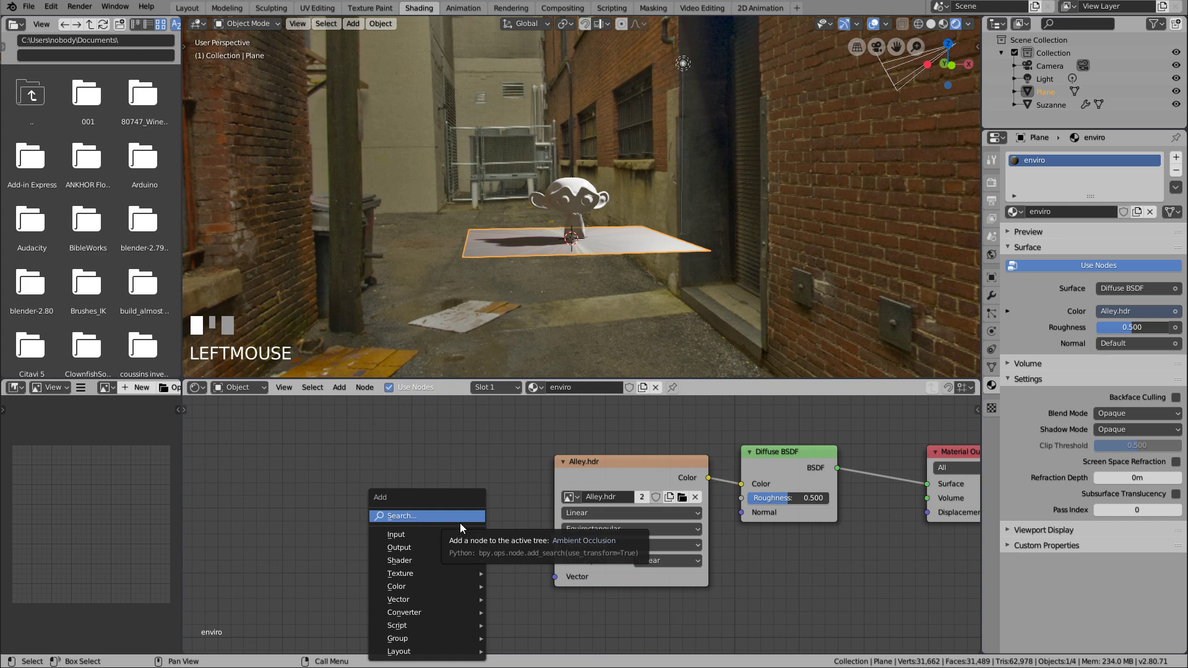
click(444, 517)
text(map)
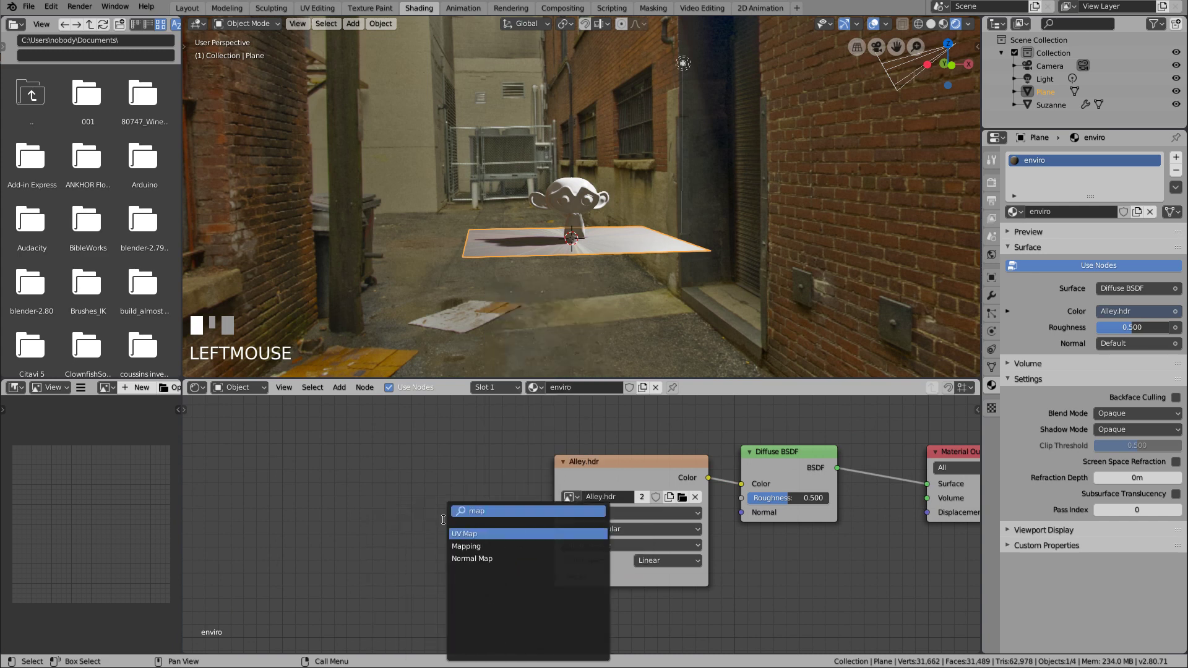
key(Return)
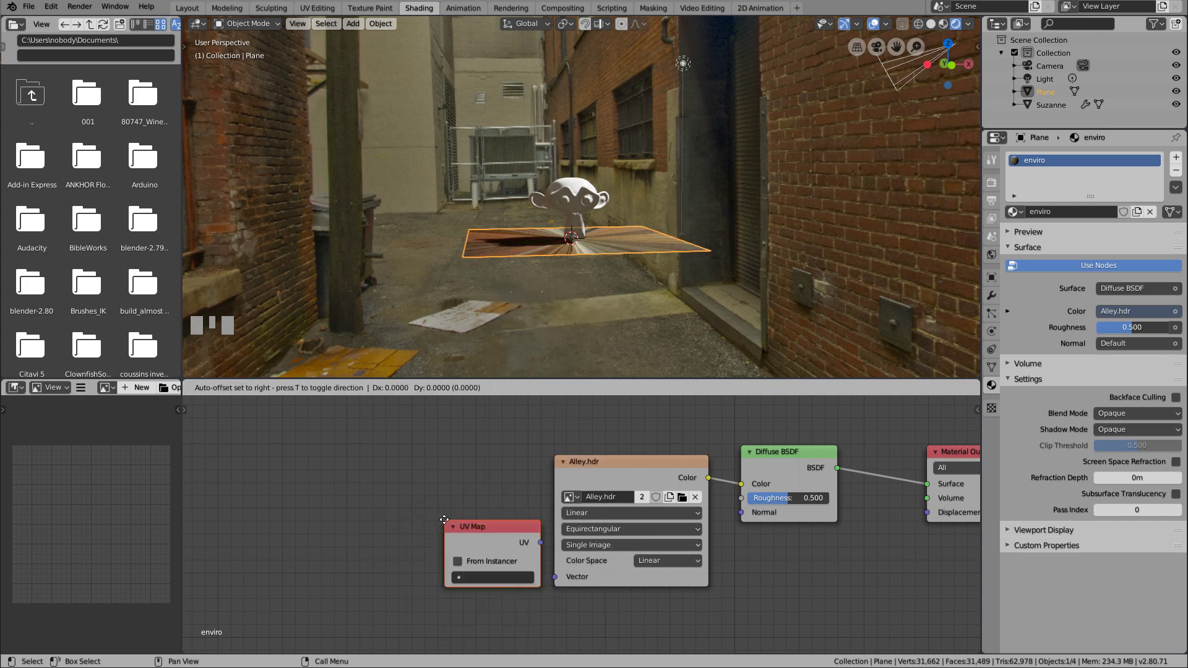
click(375, 500)
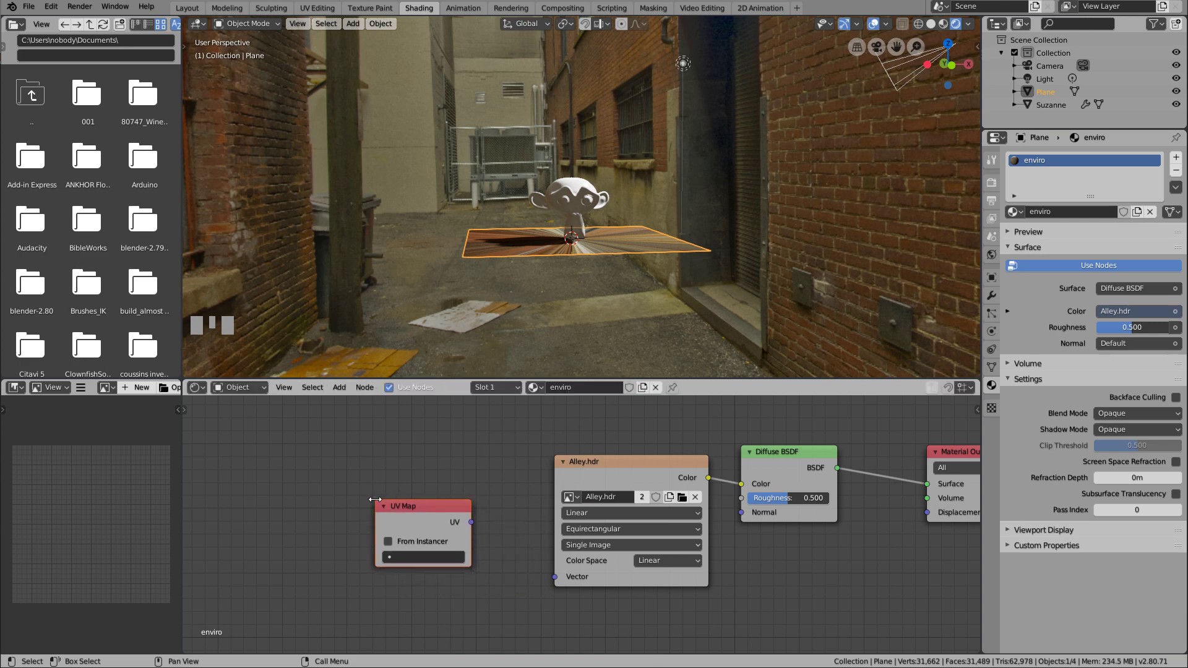
key(Delete)
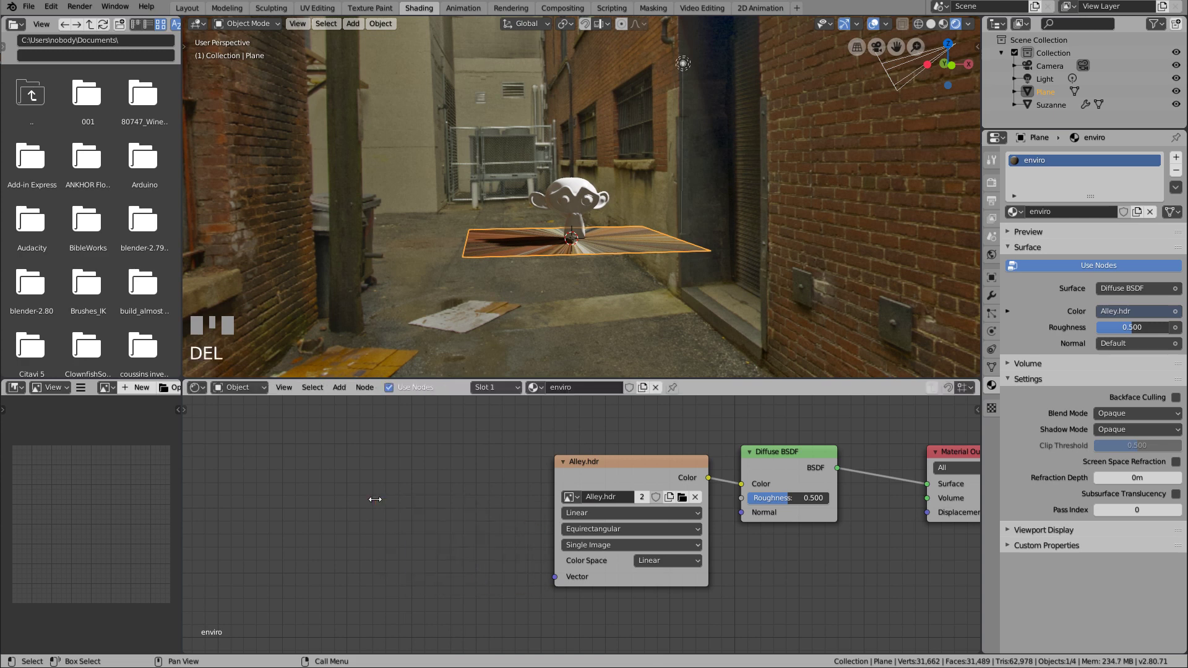
Add a Mapping node whose Vector output feeds the Alley.hdr texture's Vector input
key(shift+a)
click(375, 499)
text(mapp)
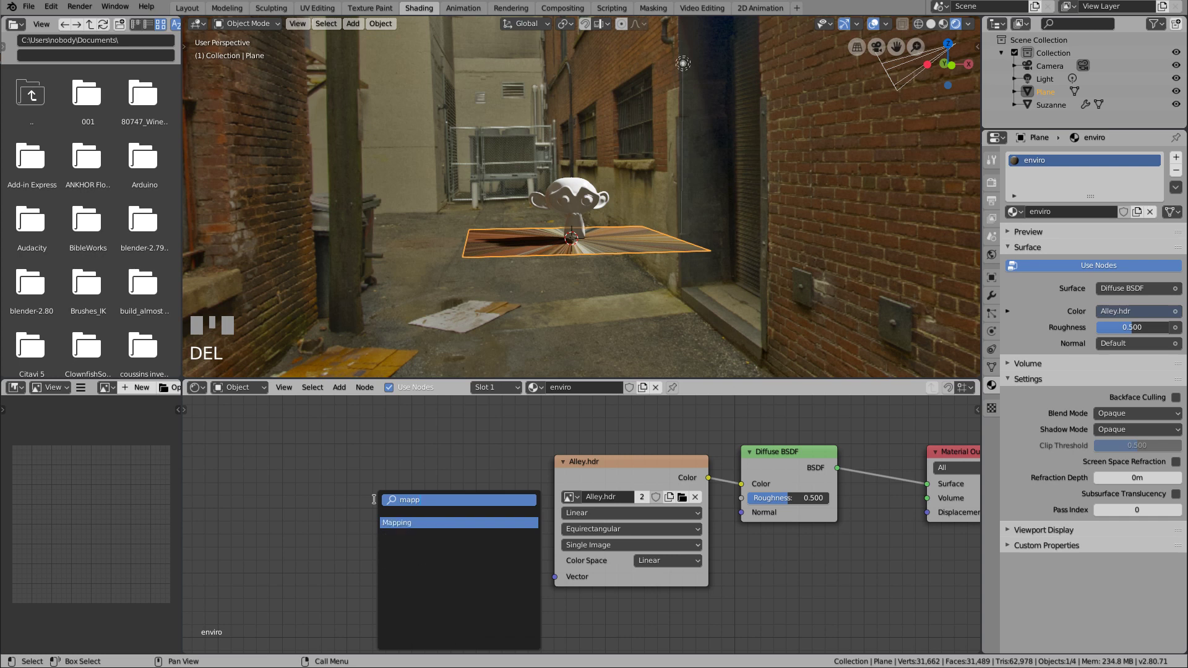
key(Return)
click(483, 466)
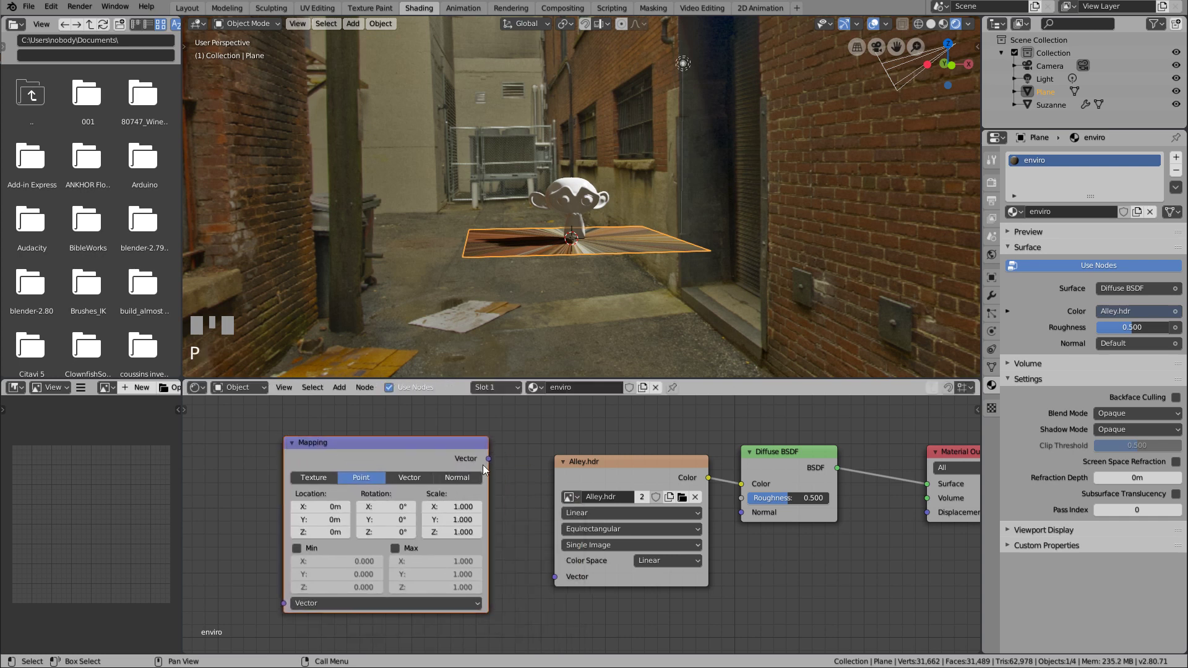
drag(489, 459, 556, 577)
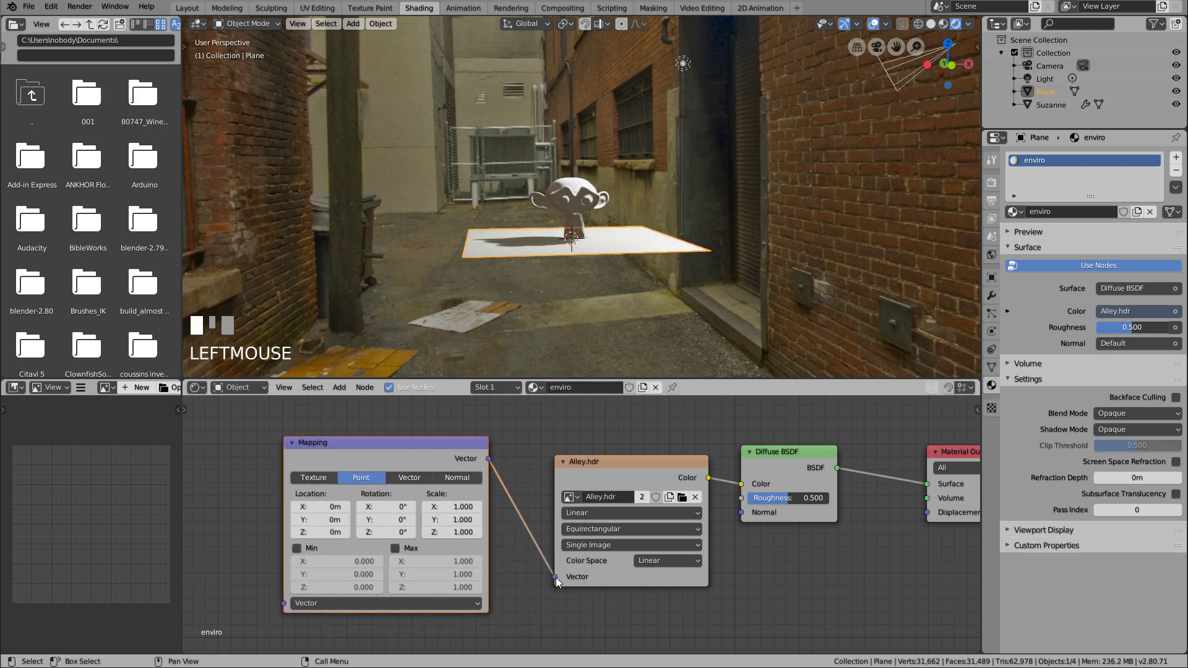
scroll(888, 530, down, 1)
scroll(338, 521, up, 1)
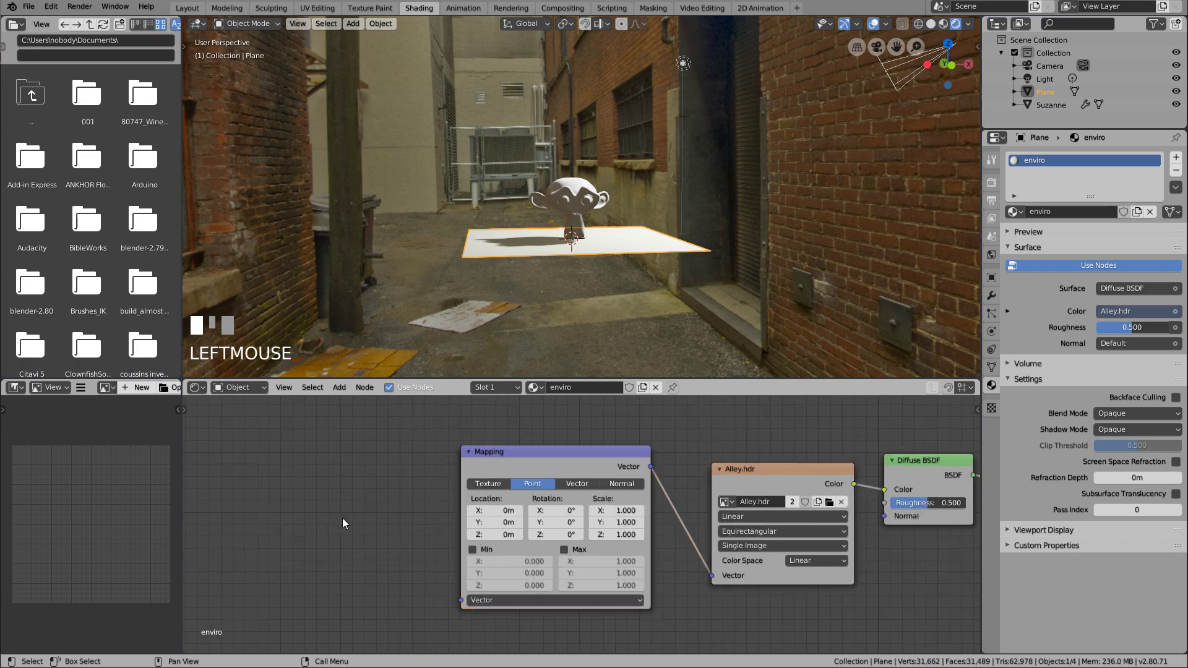
Add a Texture Coordinate node, connect Reflection into Mapping, and orbit to check the plane
key(shift+a)
click(343, 517)
text(tex)
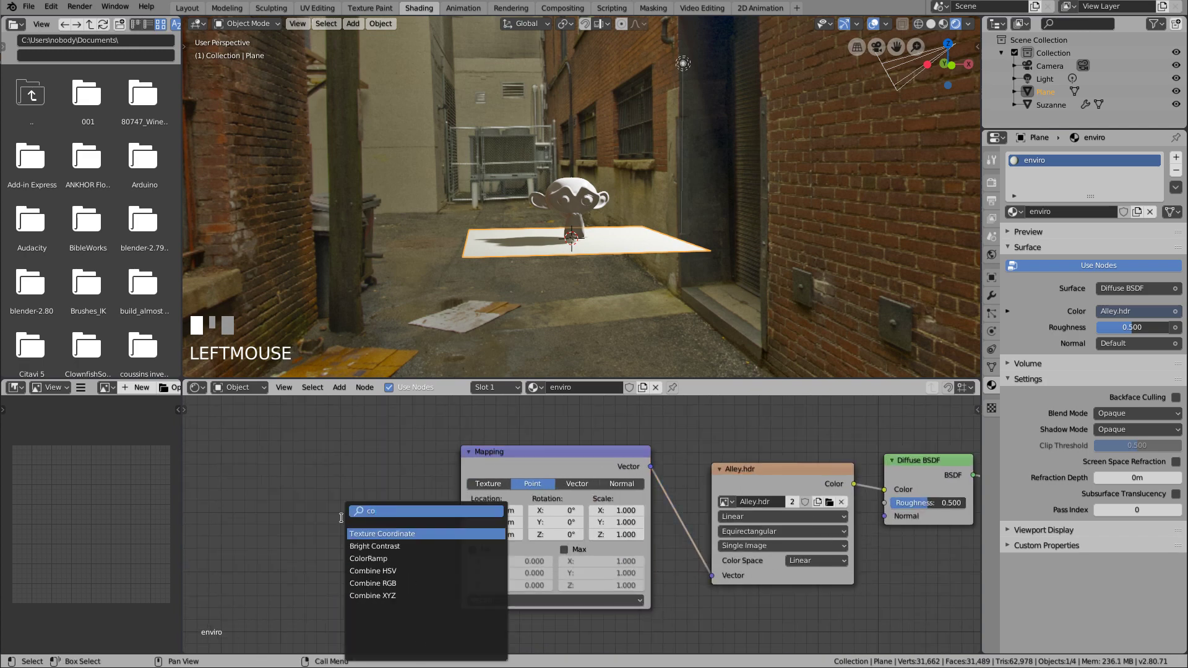
key(Return)
click(332, 454)
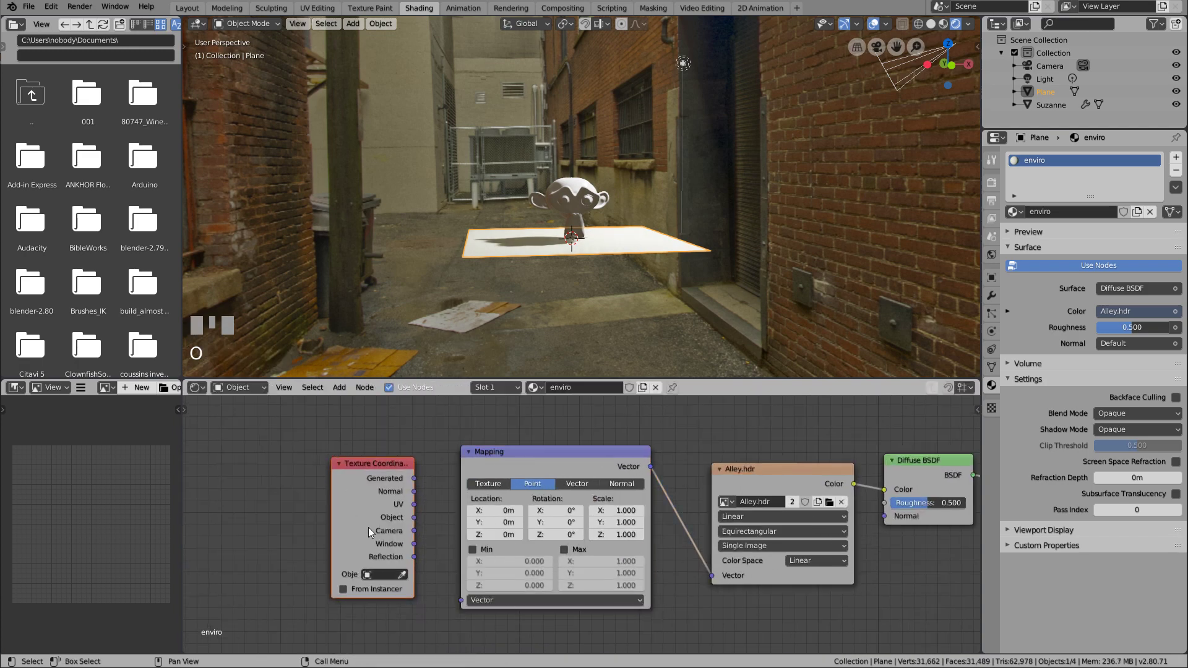
drag(414, 557, 462, 600)
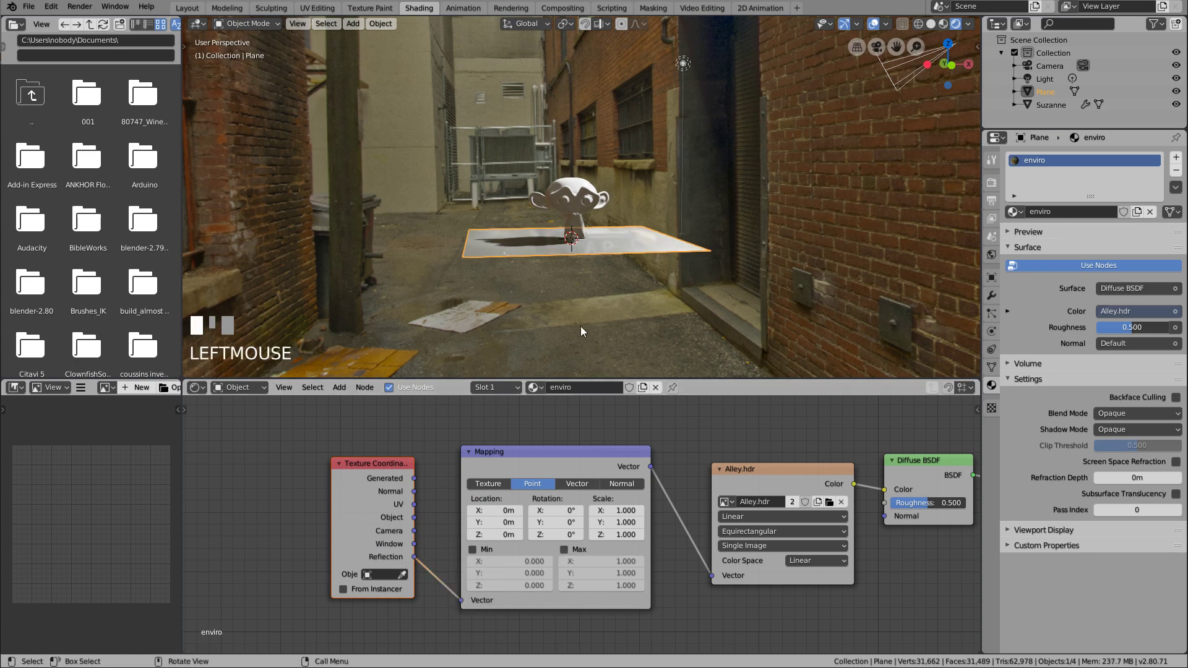
middle_drag(580, 326, 613, 322)
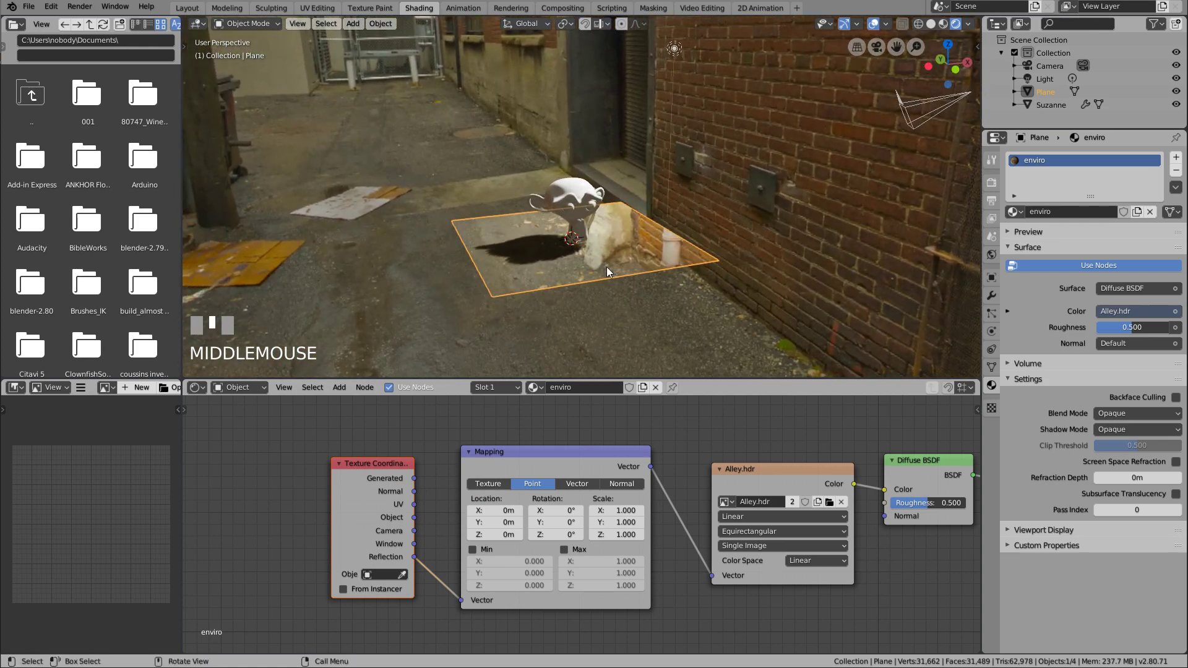
middle_drag(609, 186, 414, 200)
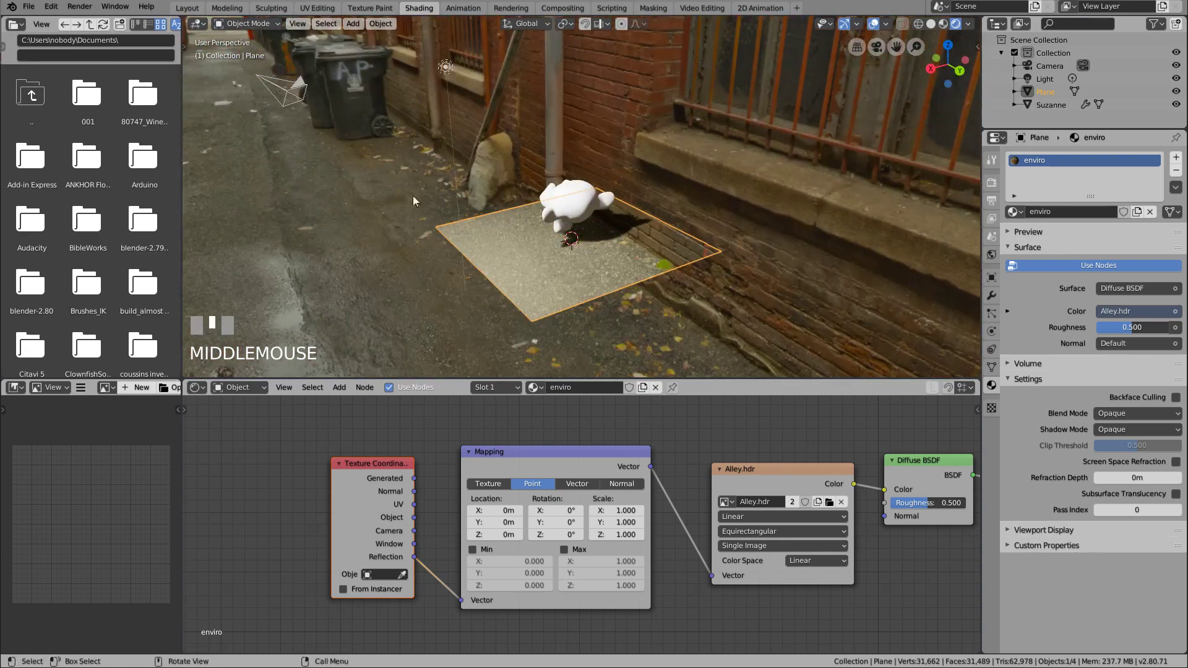
middle_drag(490, 252, 762, 257)
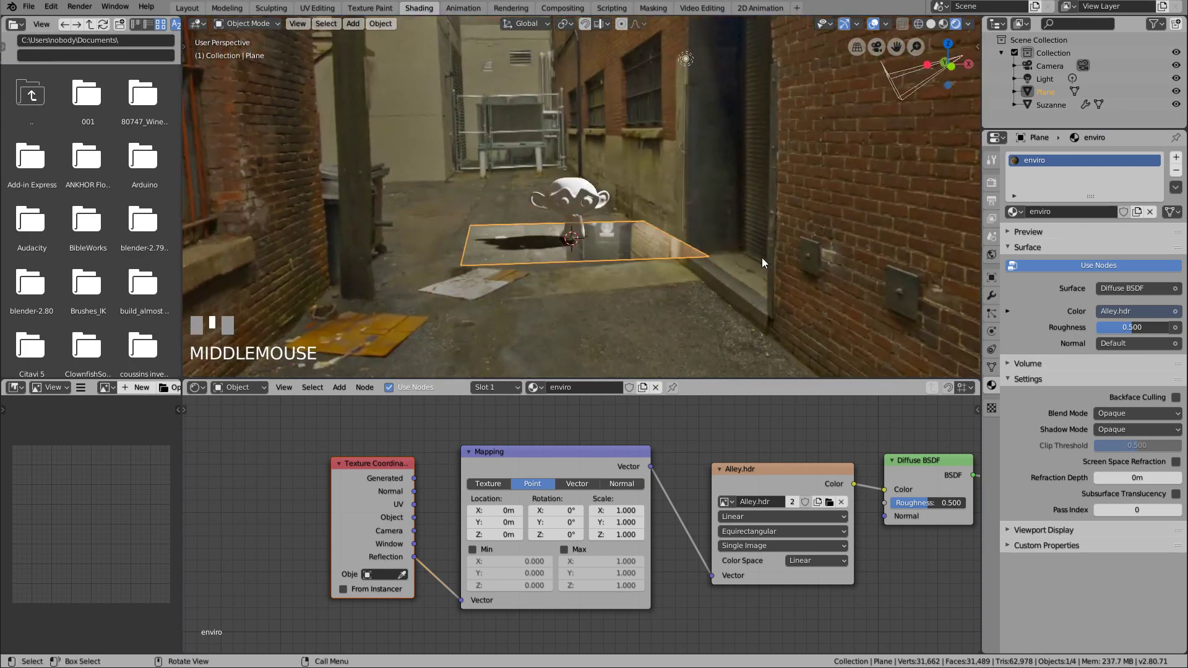
click(632, 506)
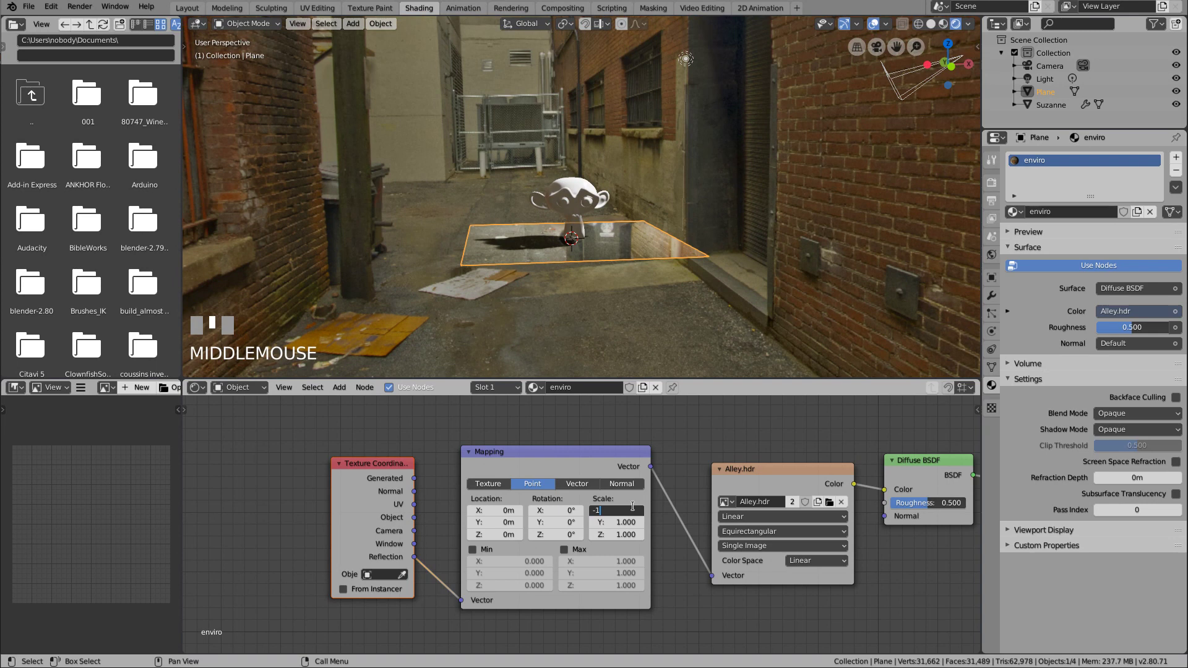
Set the Mapping node's X and Y scale to -1 to flip the reflected alley
text(-1)
key(KP_Enter)
click(620, 522)
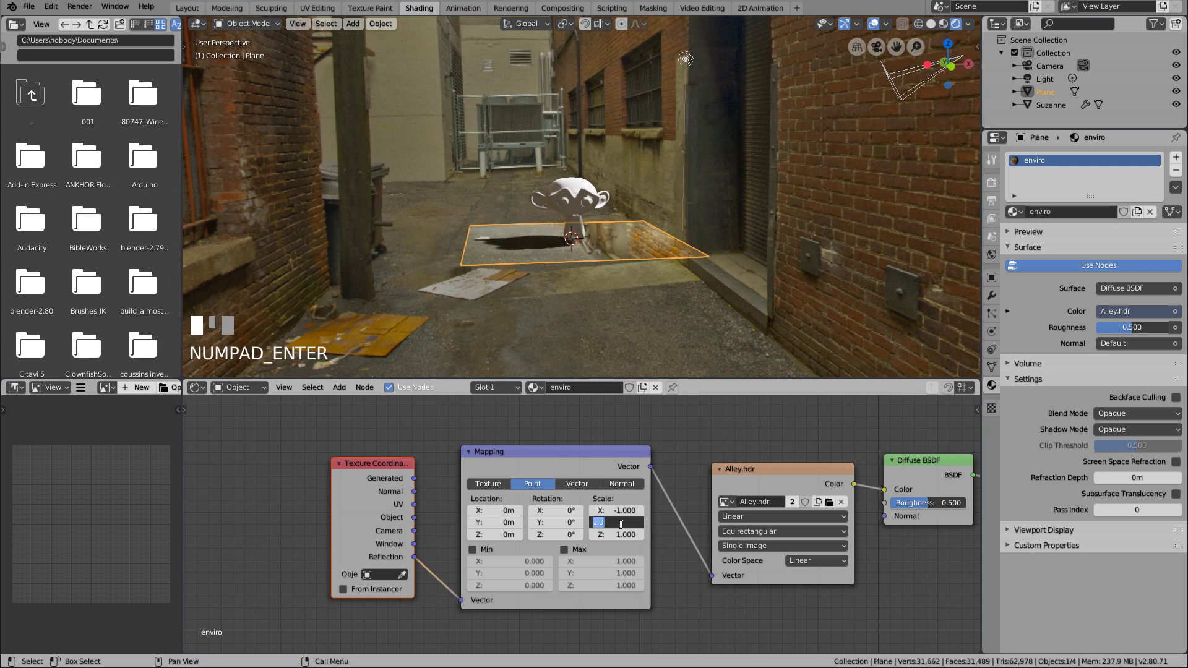
text(-1)
key(KP_Enter)
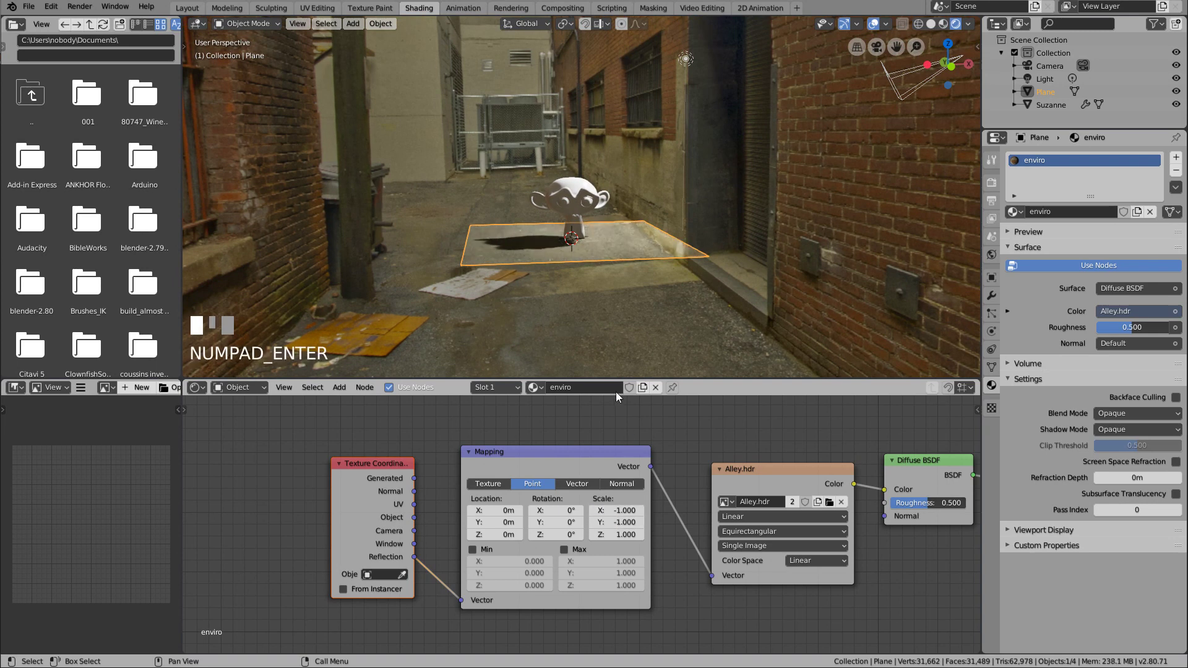
mouse_move(620, 320)
middle_down()
mouse_move(577, 327)
mouse_move(589, 318)
mouse_move(631, 354)
mouse_move(714, 359)
mouse_move(621, 326)
middle_up()
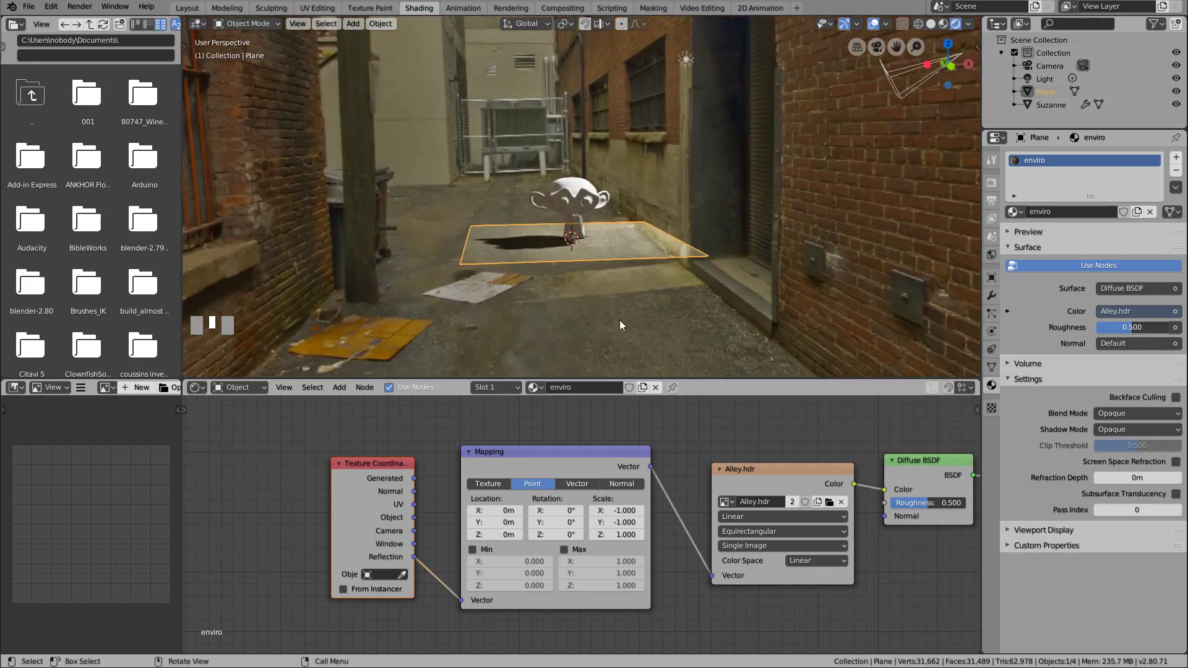
click(1040, 83)
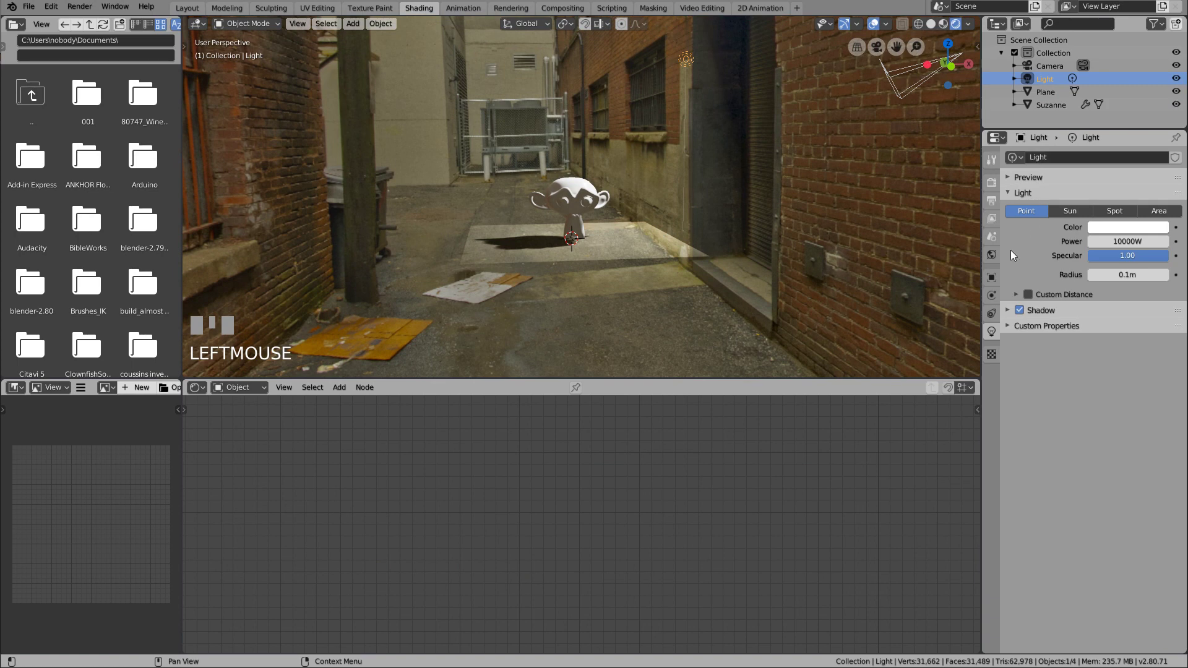
Make the light a Sun with strength 2, then raise it to 3.47
click(1068, 211)
click(1106, 242)
text(2)
key(KP_Enter)
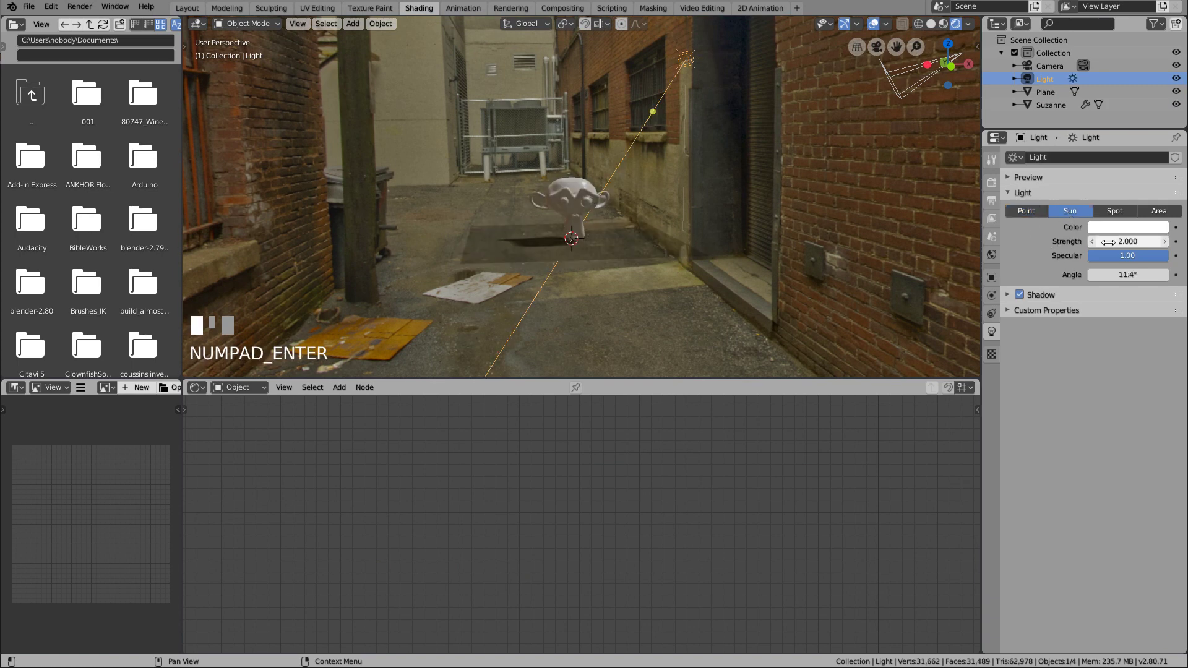
middle_drag(576, 279, 591, 302)
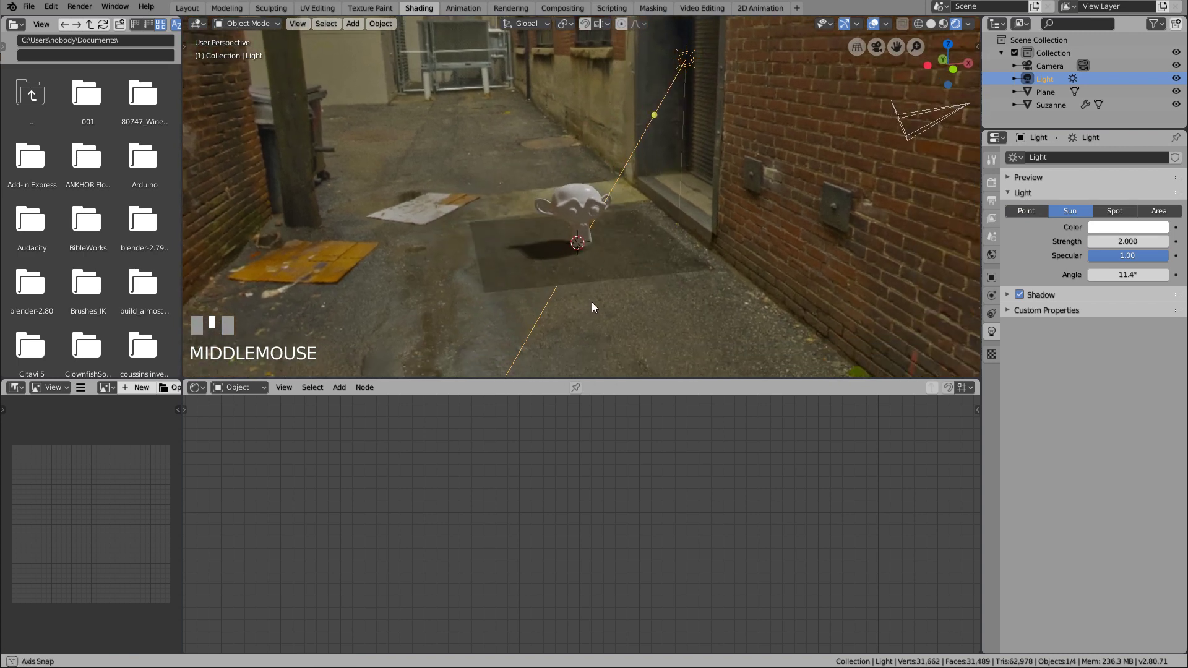
drag(1127, 241, 1141, 241)
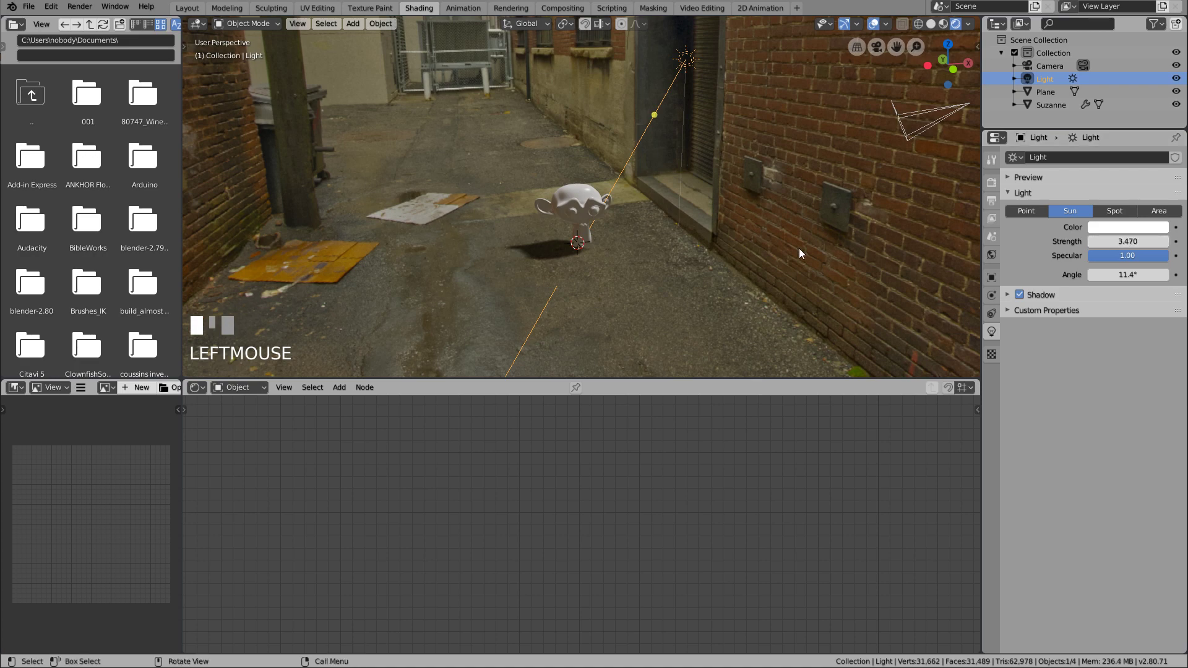
Select the camera, adjust the view of Suzanne, and align the camera to it
click(1049, 66)
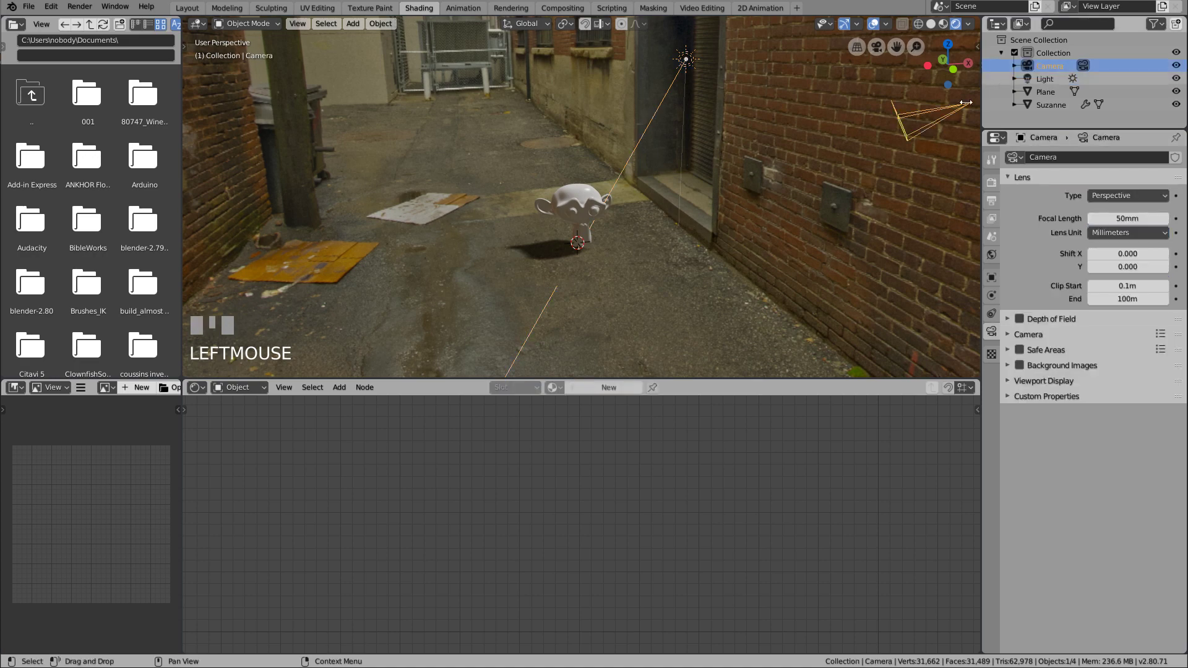
middle_drag(559, 284, 544, 255)
scroll(625, 293, up, 1)
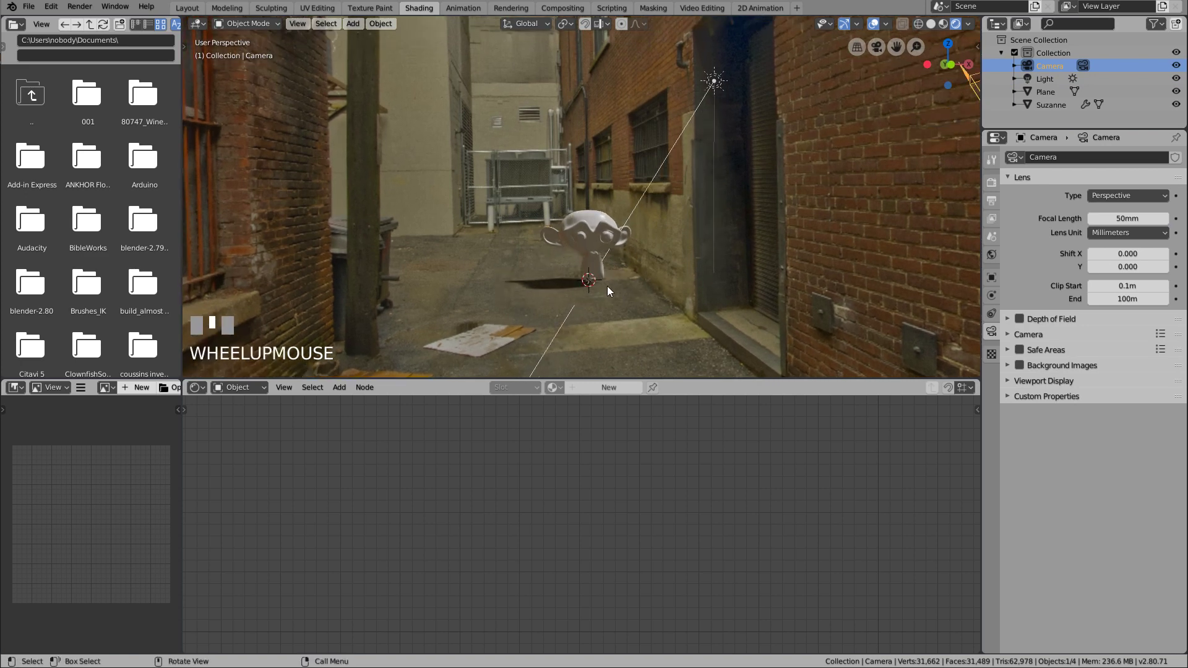
key(ctrl+alt+KP_0)
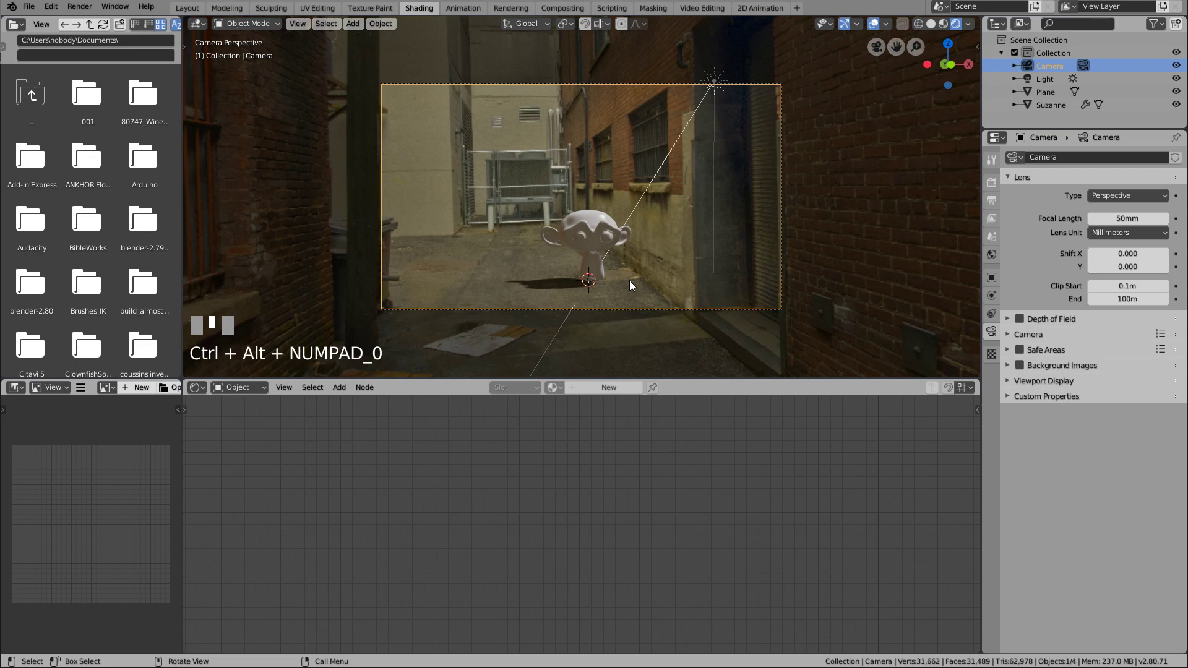
Return to the Layout workspace, look through the camera and select its frame
click(186, 11)
key(KP_0)
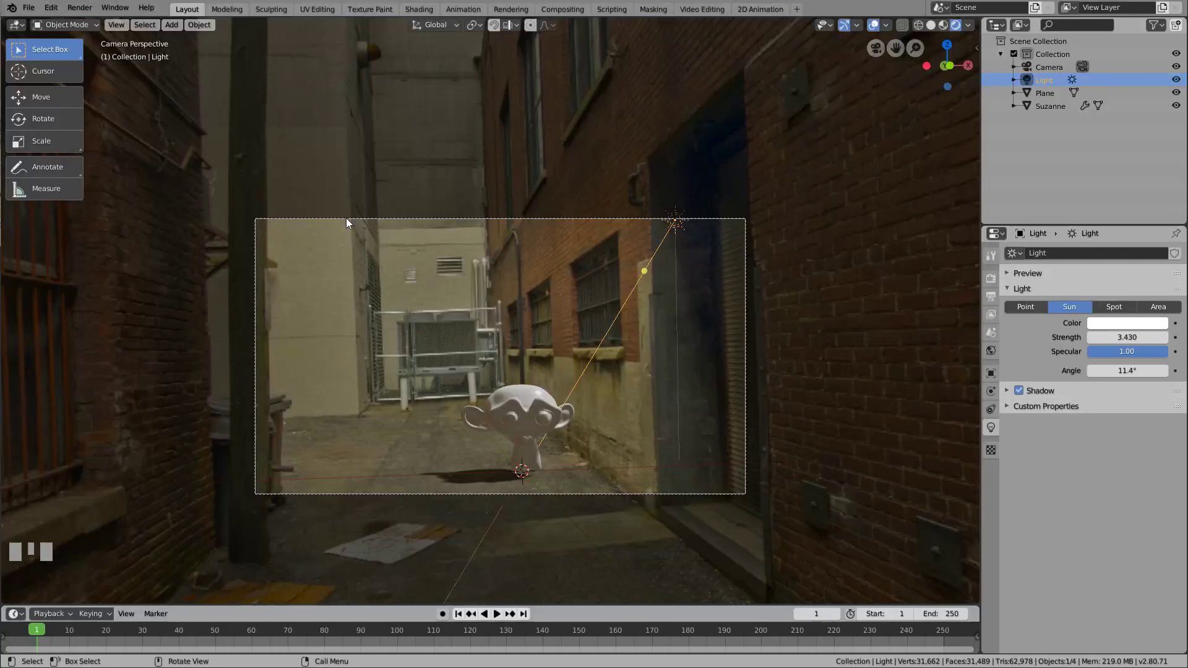
click(346, 217)
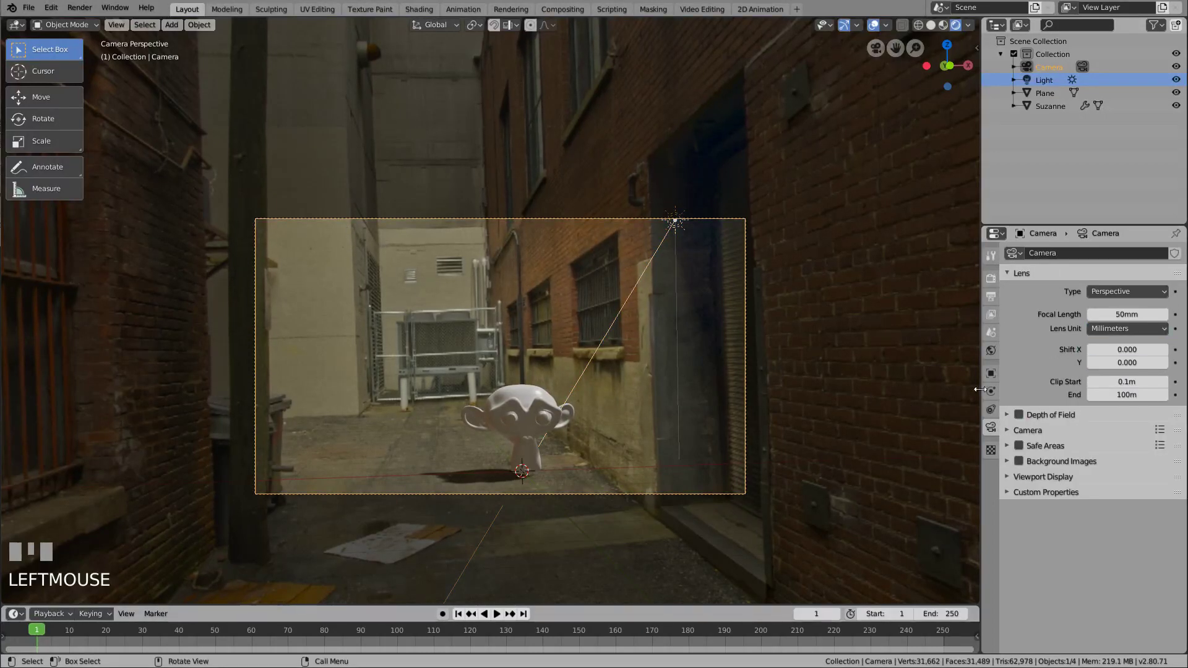
Add a Track To constraint on the camera targeting Suzanne, with To -Z and Up Y
click(992, 409)
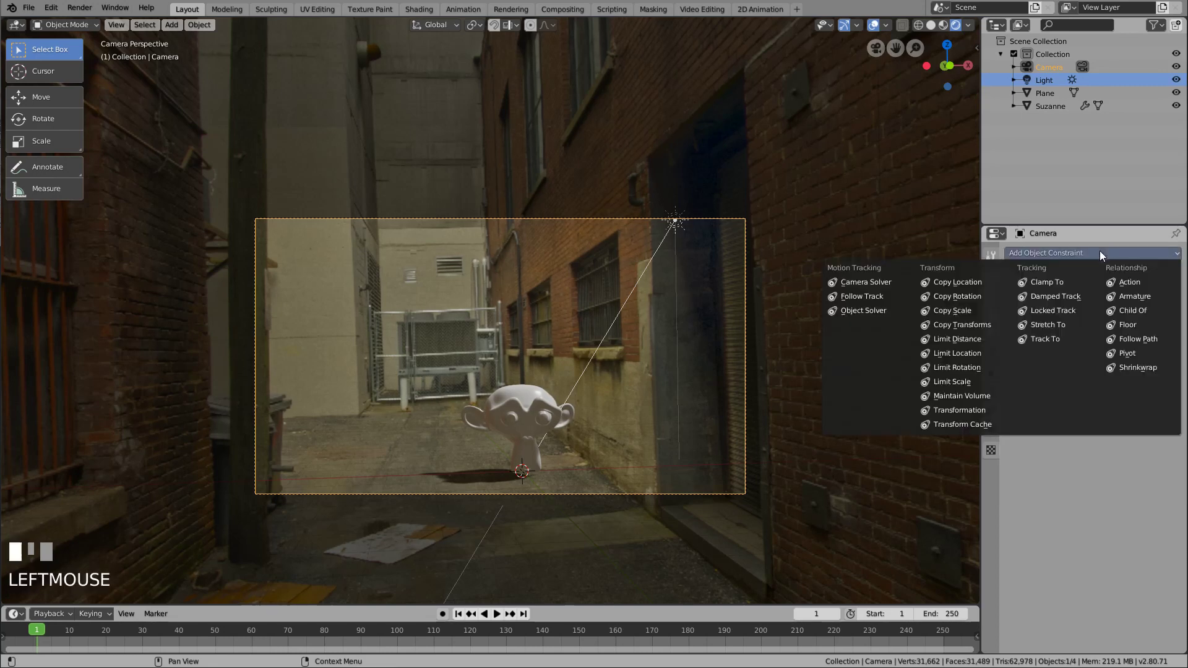
click(1052, 340)
click(1056, 296)
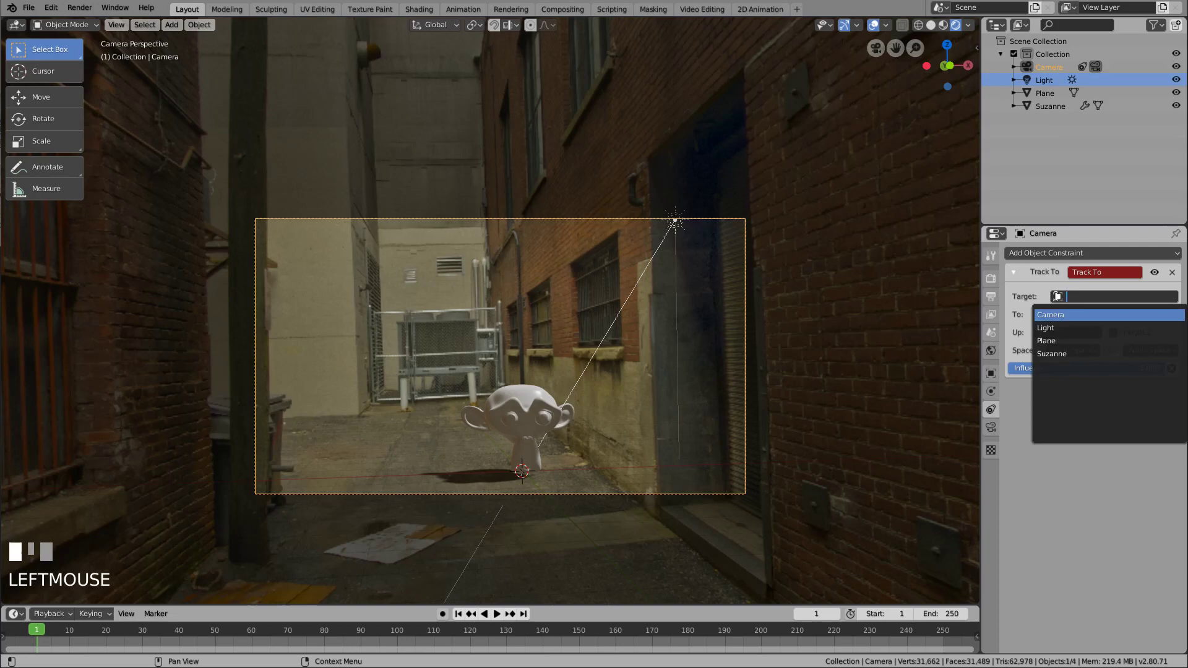
click(1060, 352)
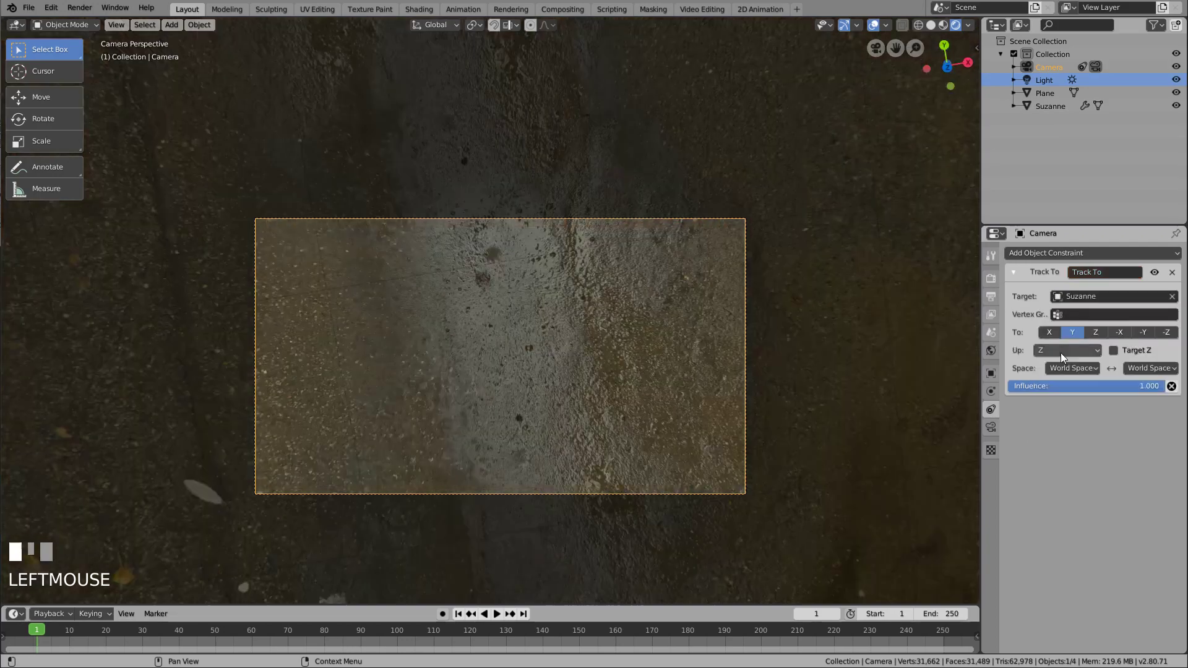
click(1165, 332)
click(1097, 354)
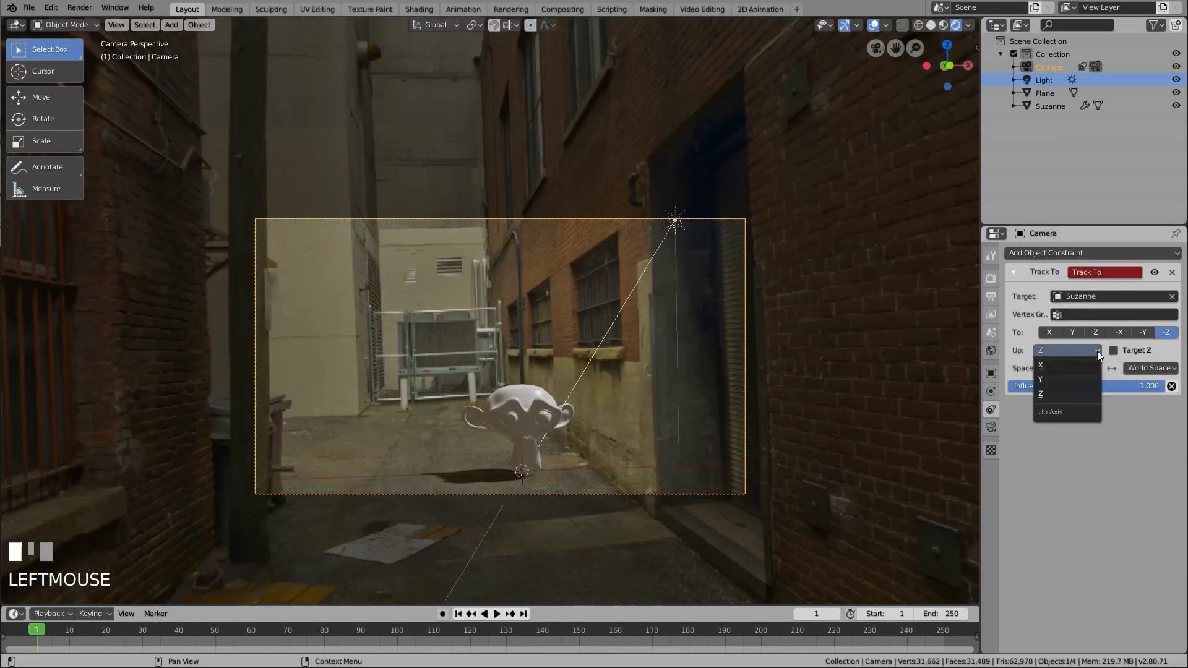
click(1081, 372)
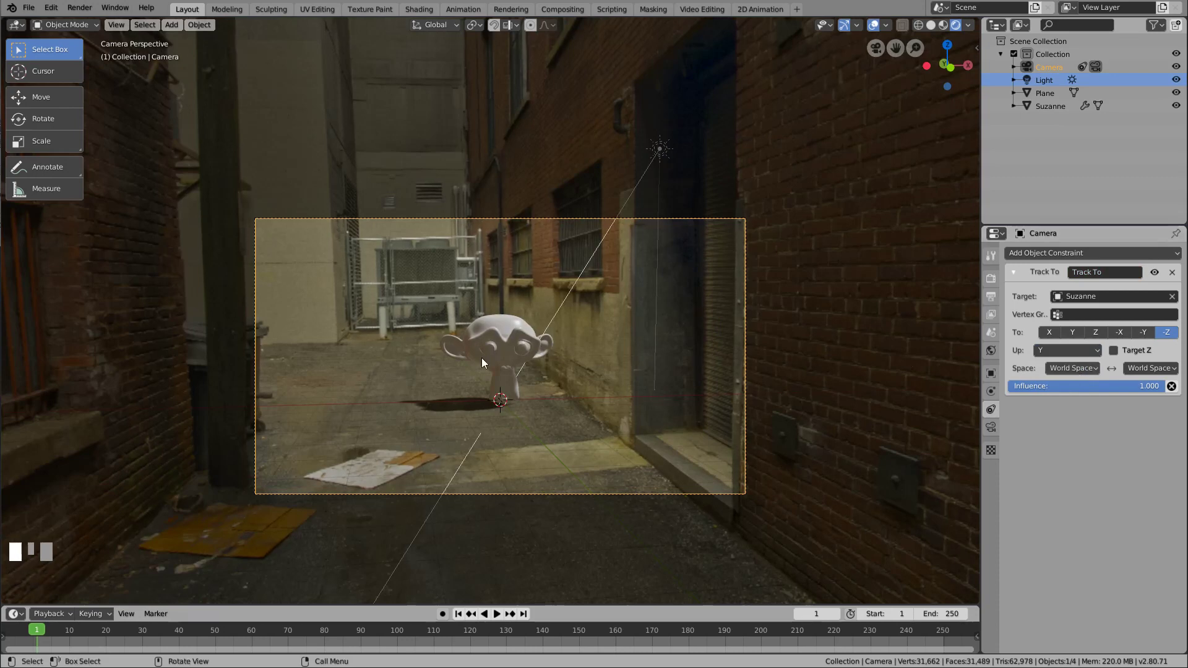
Insert a LocRot keyframe for the camera at frame 1, then go to frame 180
key(i)
click(462, 406)
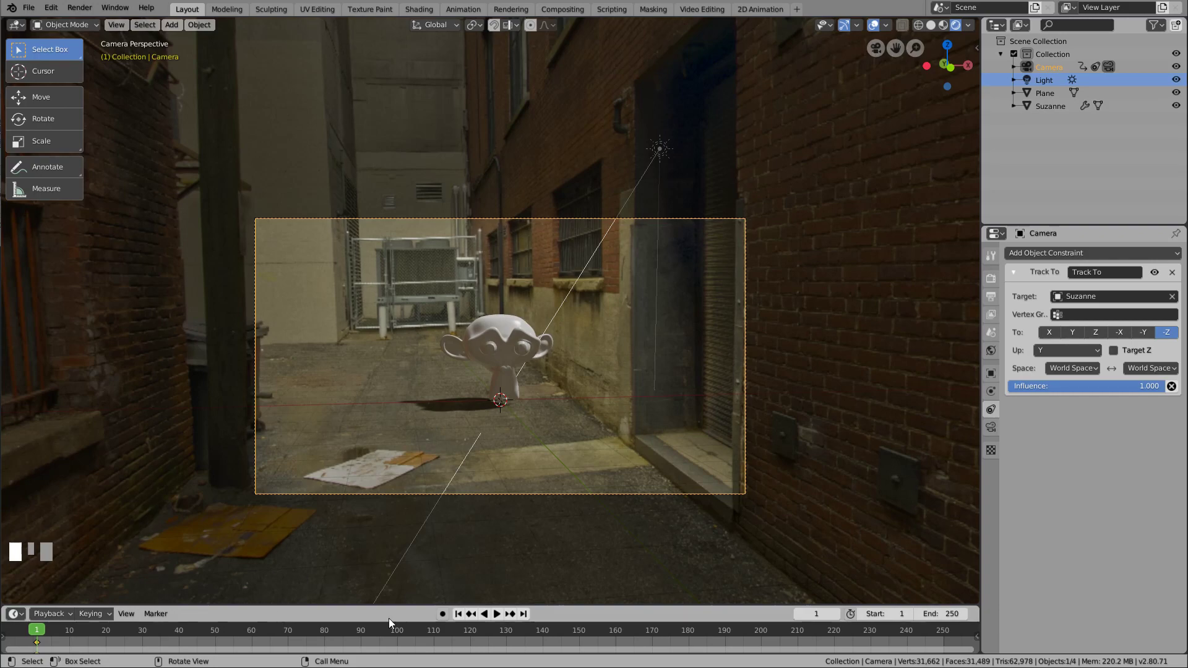
click(689, 631)
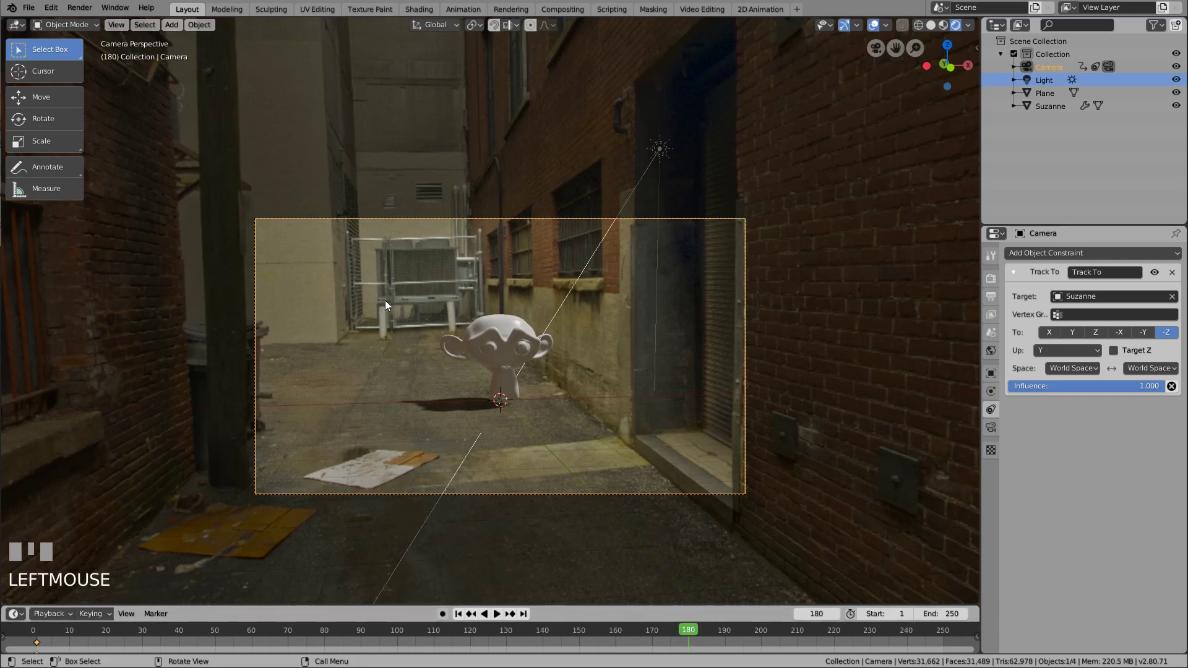
Orbit and zoom the viewport to a new view looking down the alley
middle_drag(384, 300, 647, 325)
scroll(647, 324, down, 4)
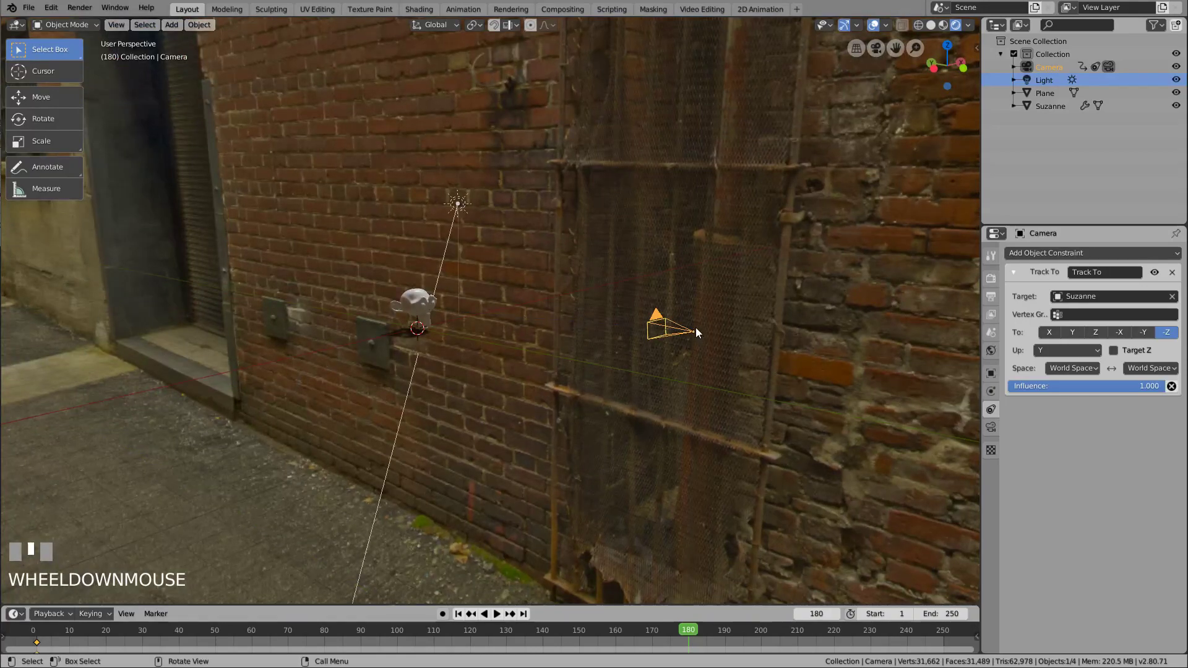
scroll(267, 156, up, 5)
middle_drag(308, 273, 614, 276)
scroll(699, 257, down, 1)
scroll(821, 138, down, 3)
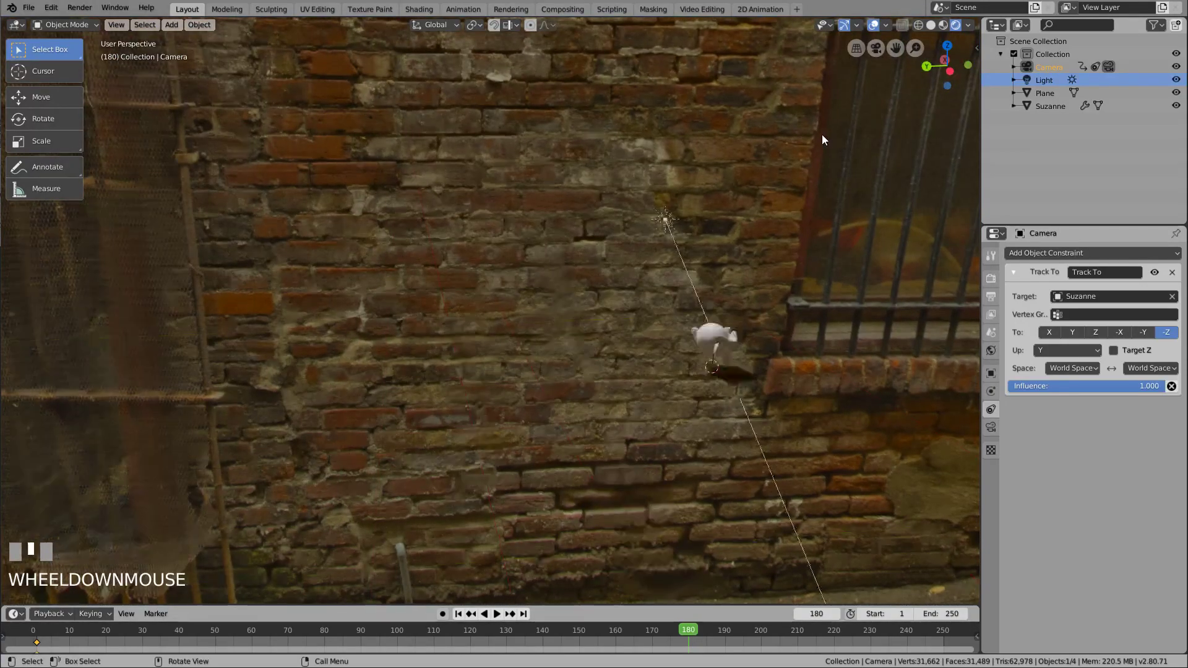
scroll(408, 291, up, 3)
middle_drag(409, 292, 593, 289)
scroll(593, 289, down, 3)
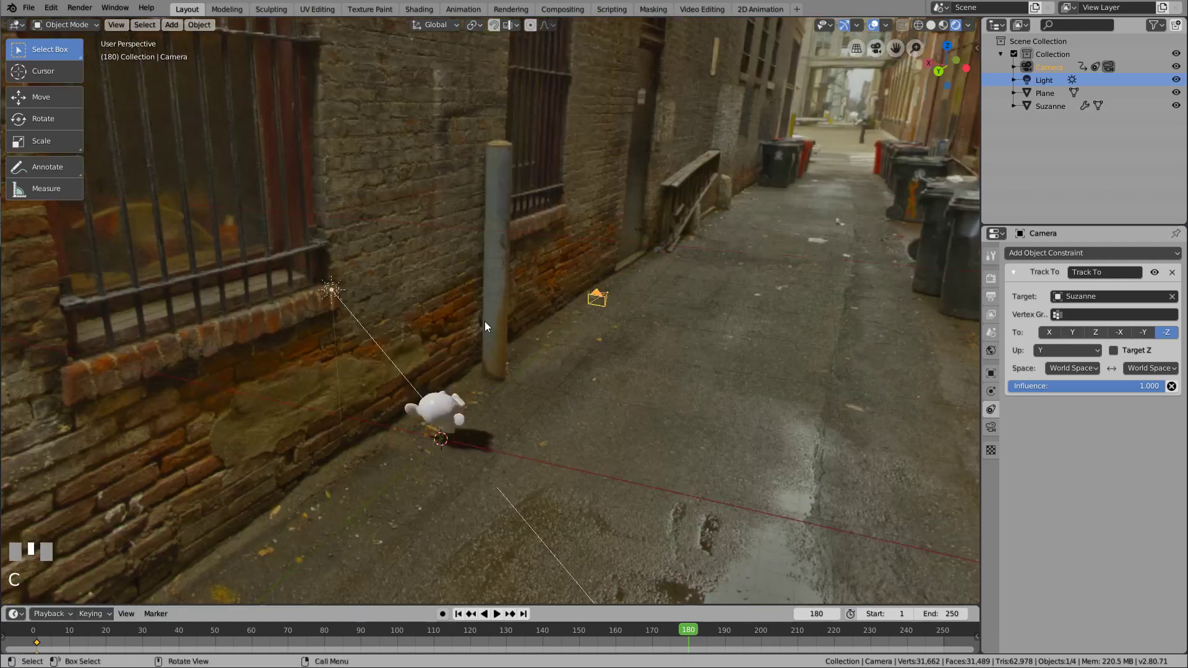
middle_drag(701, 254, 731, 232)
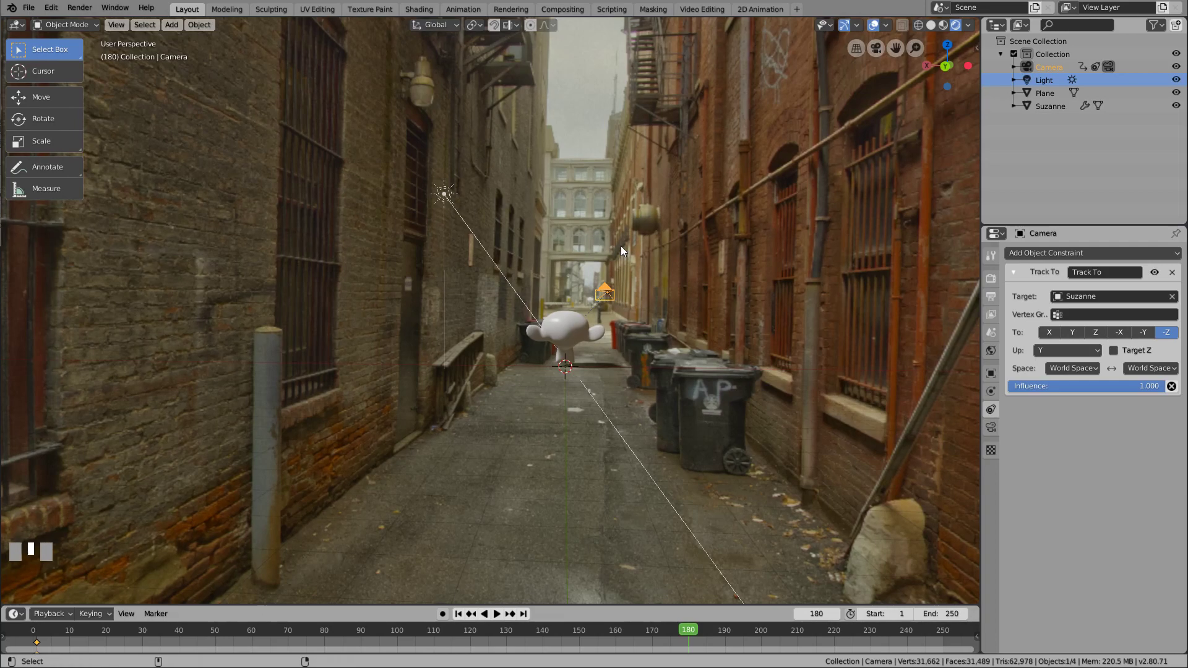
Align the camera to the alley view, key its LocRot at frame 180, and scrub back to check
key(ctrl+alt+KP_0)
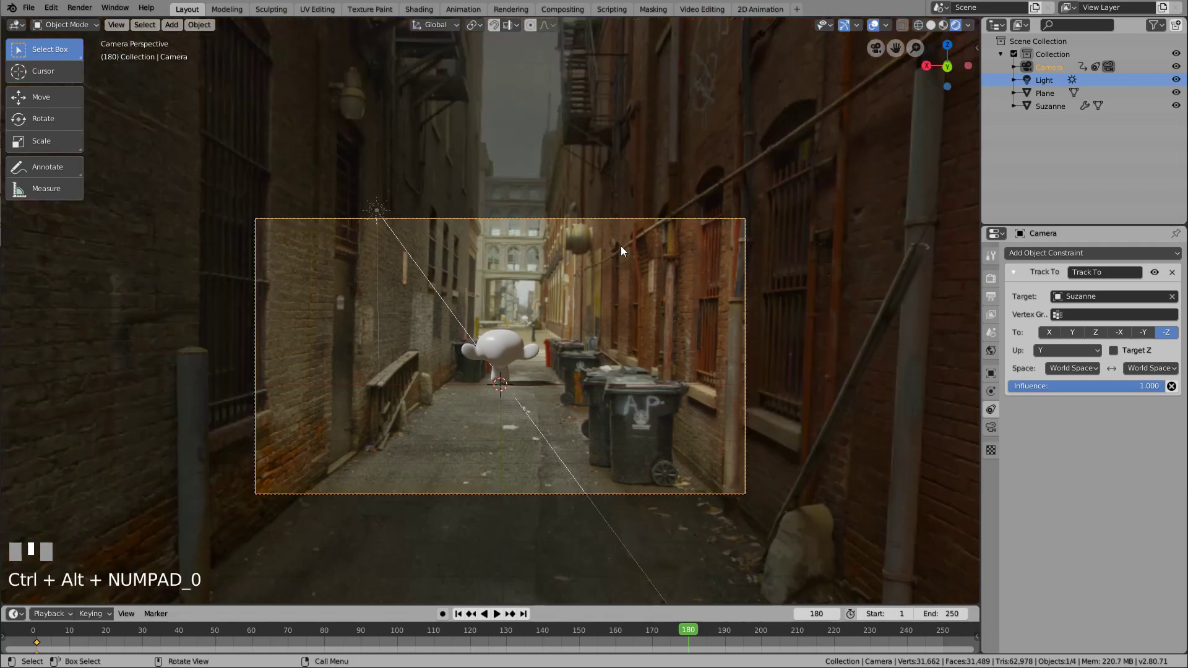
key(i)
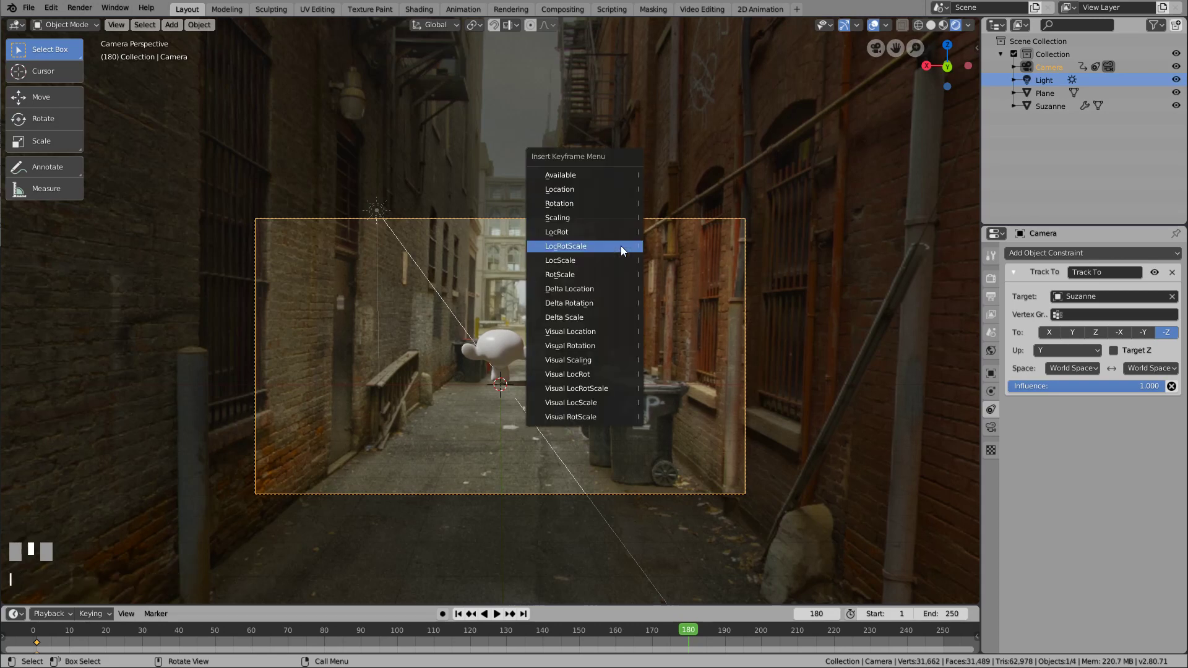
click(614, 233)
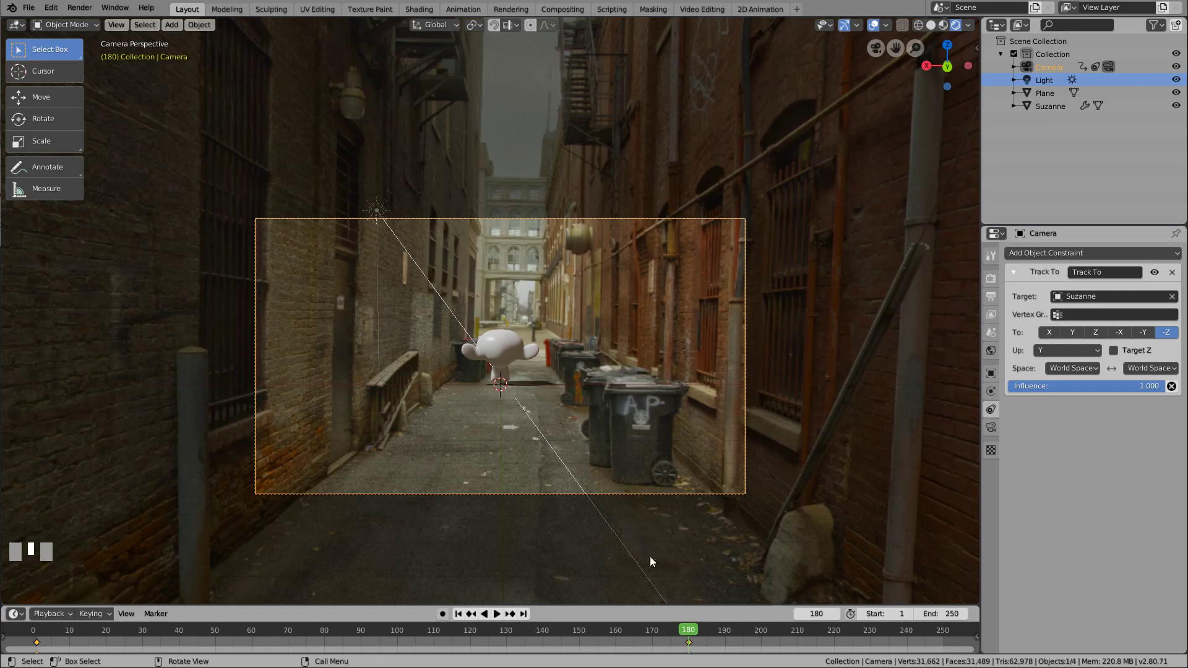
drag(684, 629, 544, 629)
Play the camera animation and stop playback at frame 195
key(space)
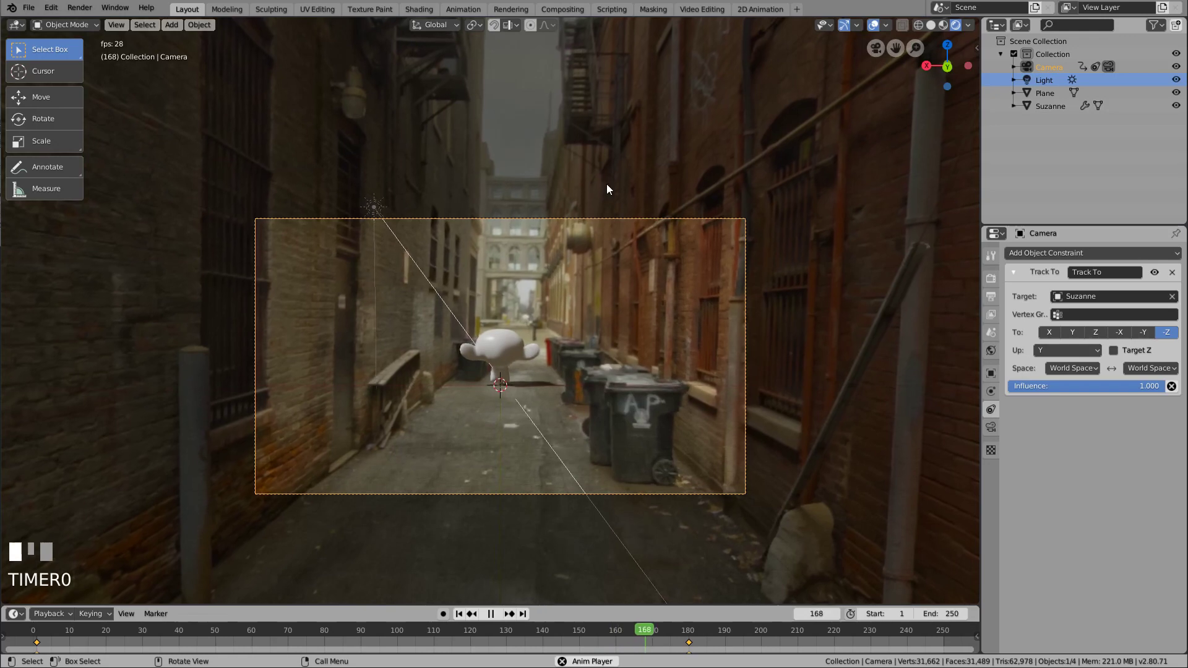
key(space)
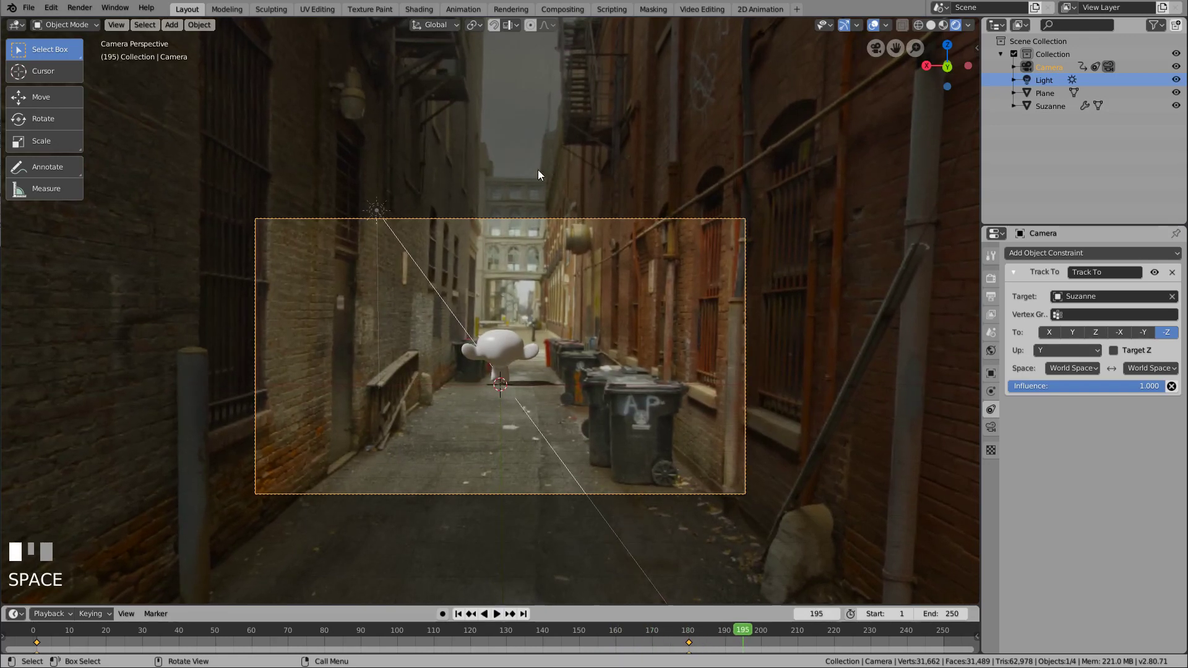